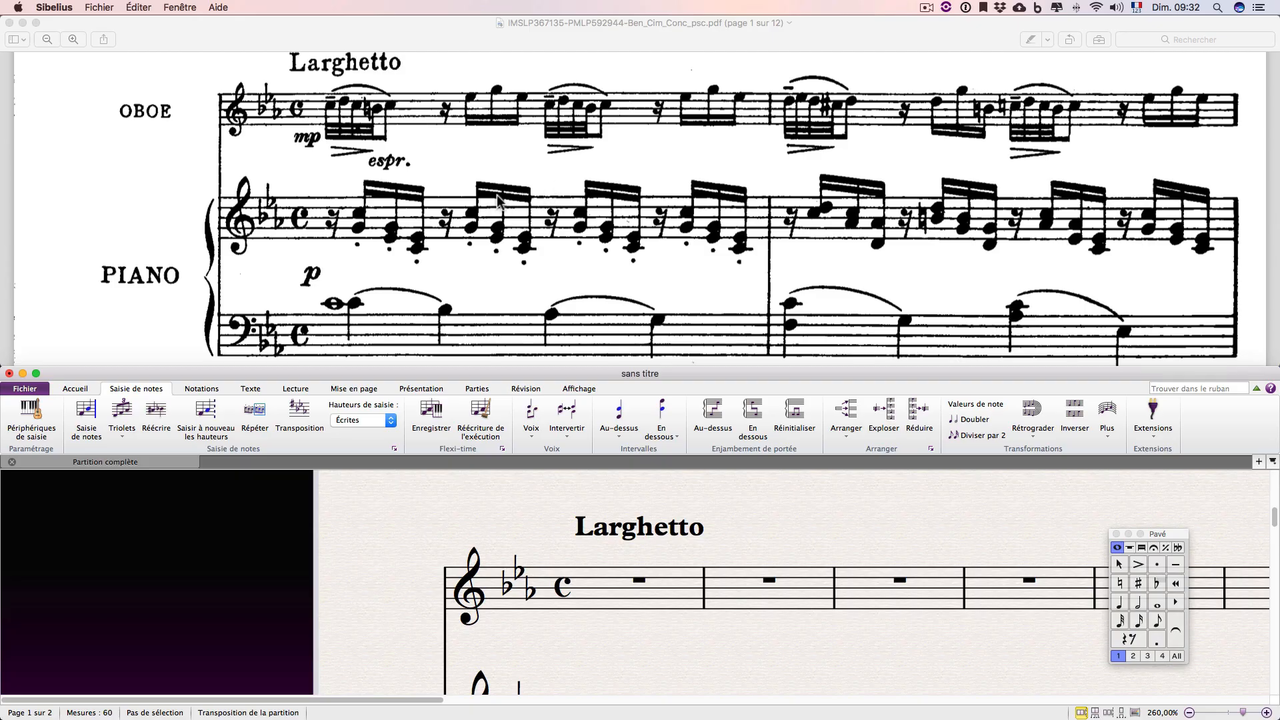
# Enter a thirty-second note C5 with a tenuto mark on beat 1 of the oboe's first measure.
pyautogui.scroll(5, 430, 204)
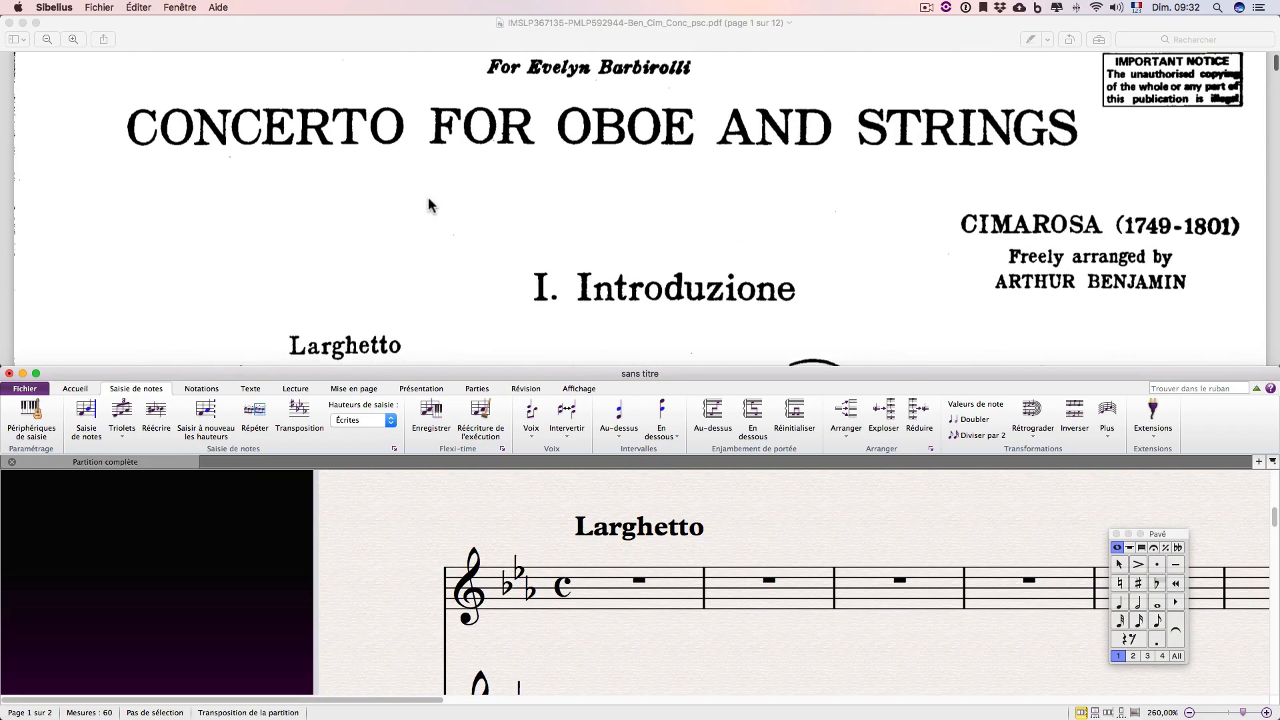
pyautogui.scroll(-5, 430, 204)
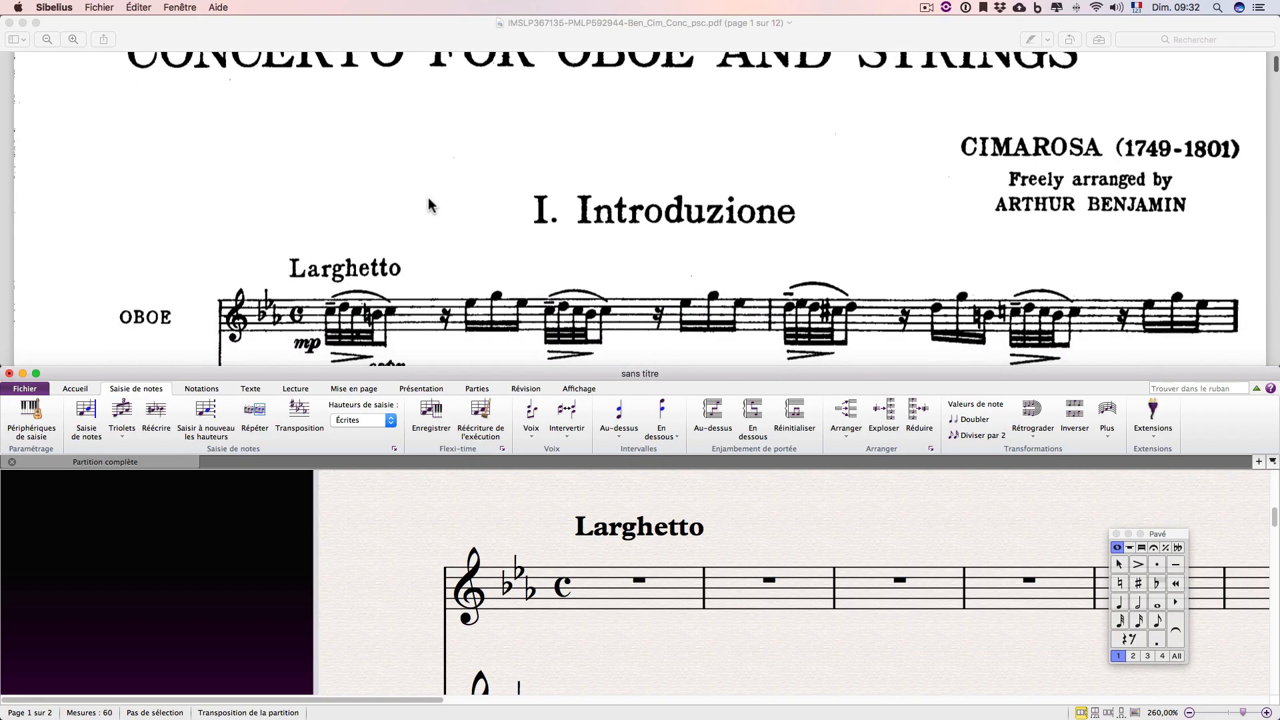
pyautogui.scroll(-4, 430, 204)
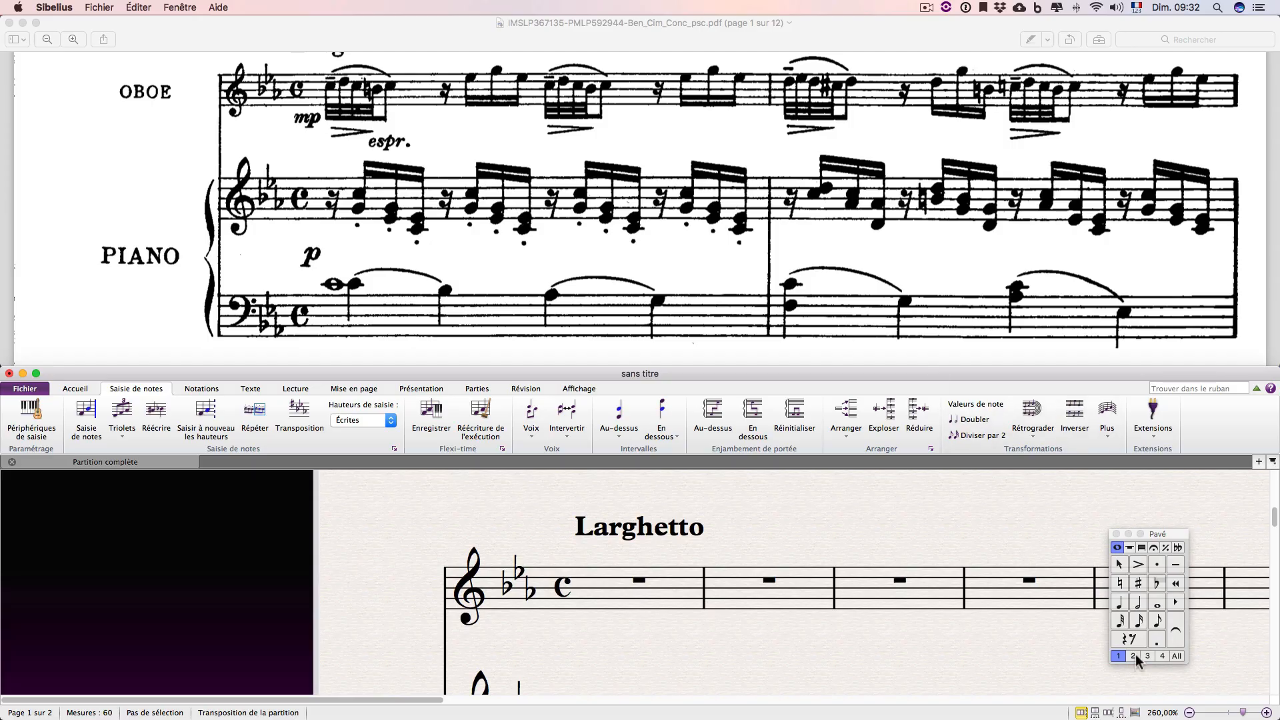
pyautogui.click(1120, 623)
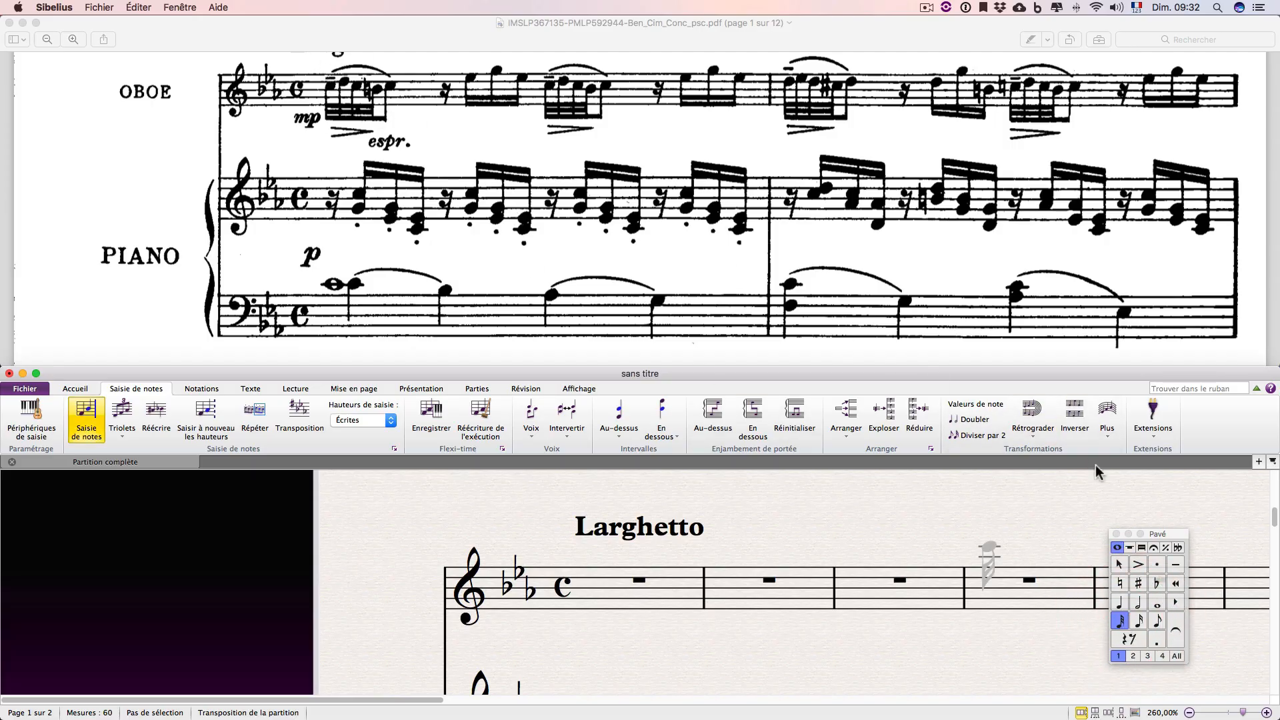
pyautogui.click(1173, 563)
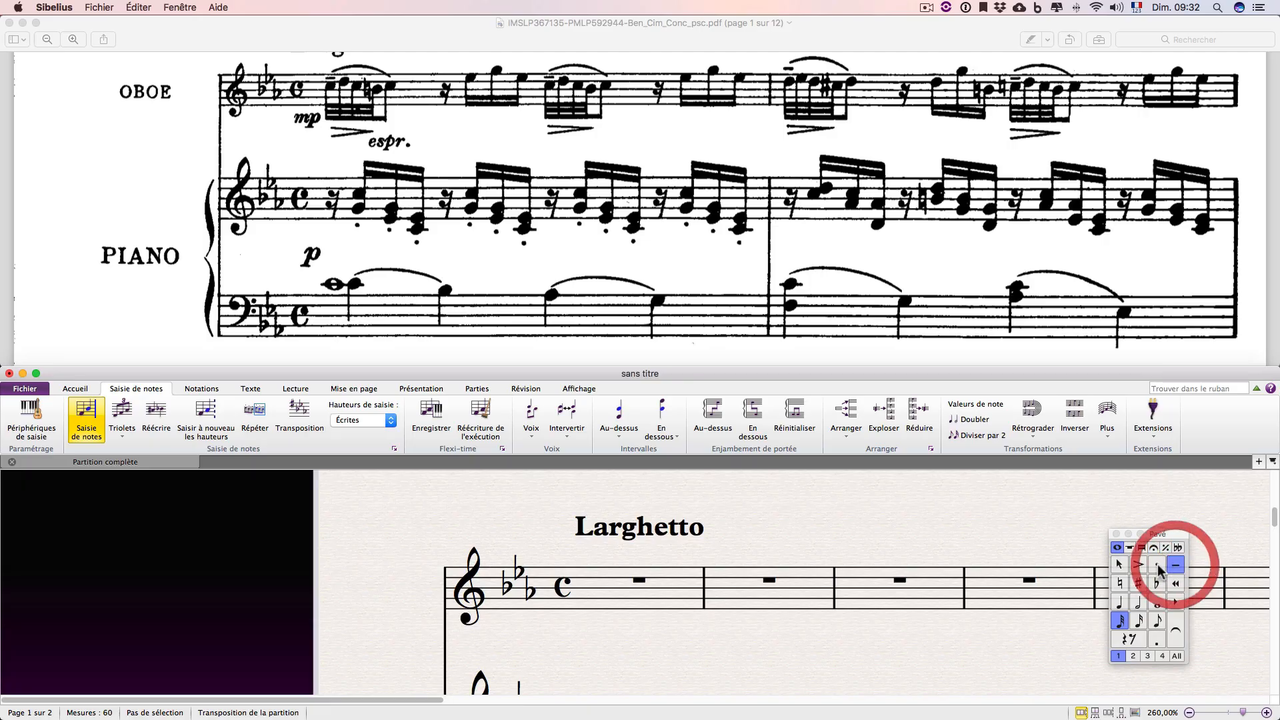
pyautogui.click(594, 580)
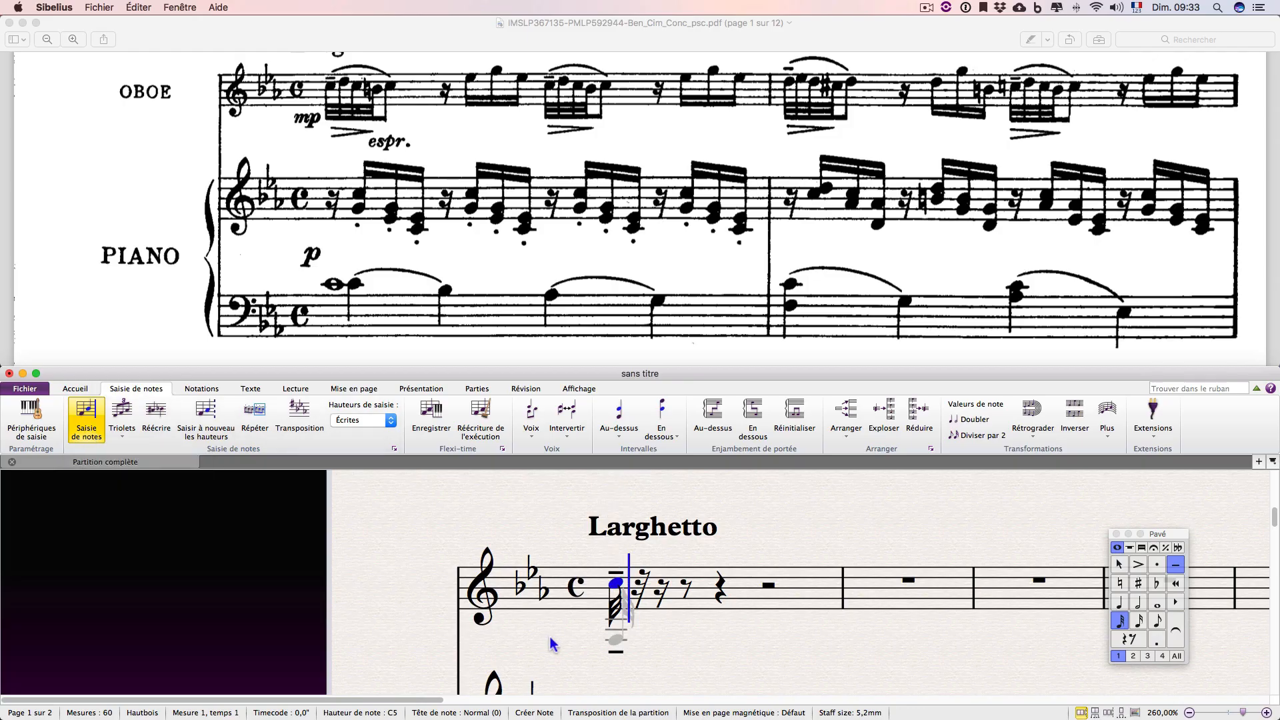
# Continue the oboe's first measure with thirty-second notes D5, C5 and B natural.
pyautogui.press('n')
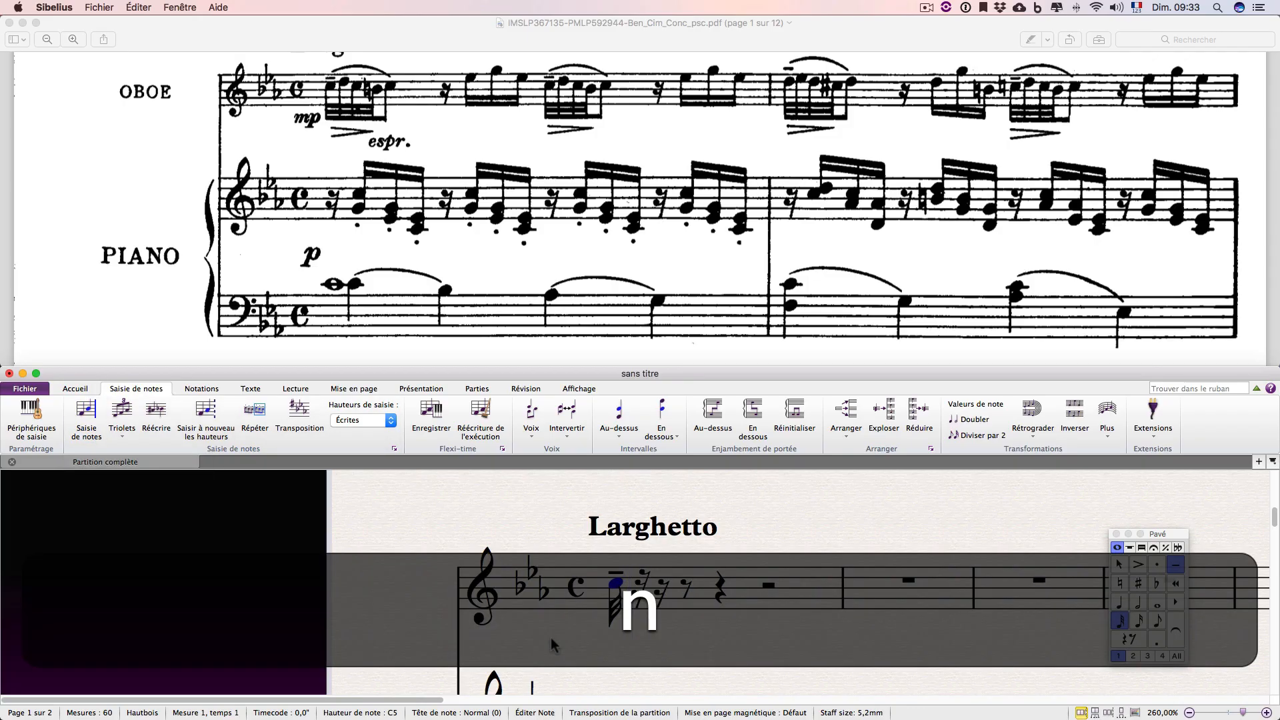
pyautogui.press('n')
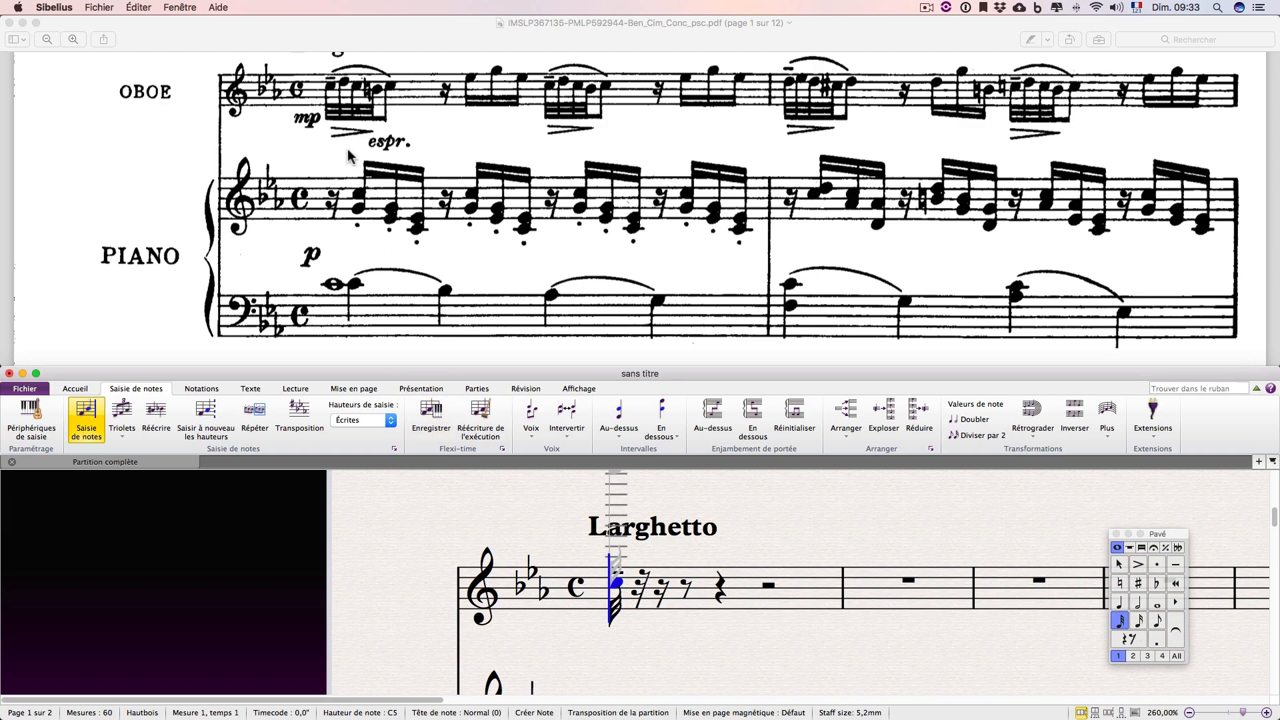
pyautogui.click(638, 573)
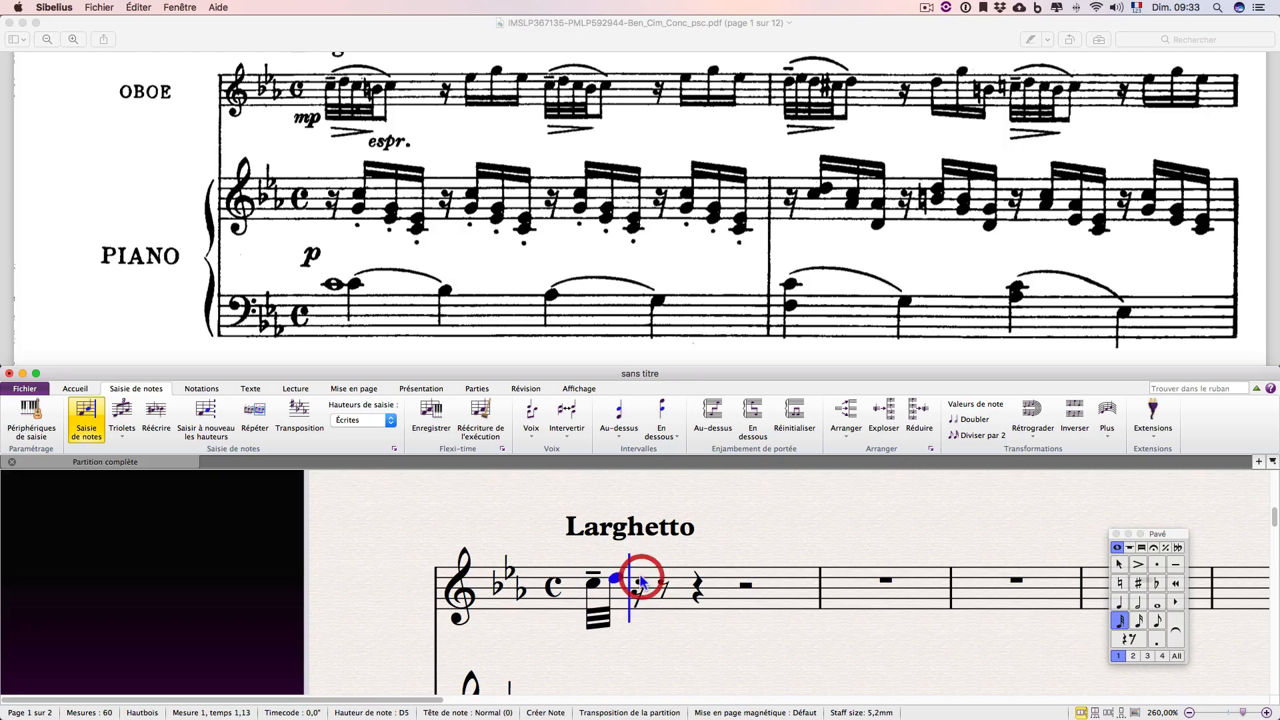
pyautogui.click(635, 582)
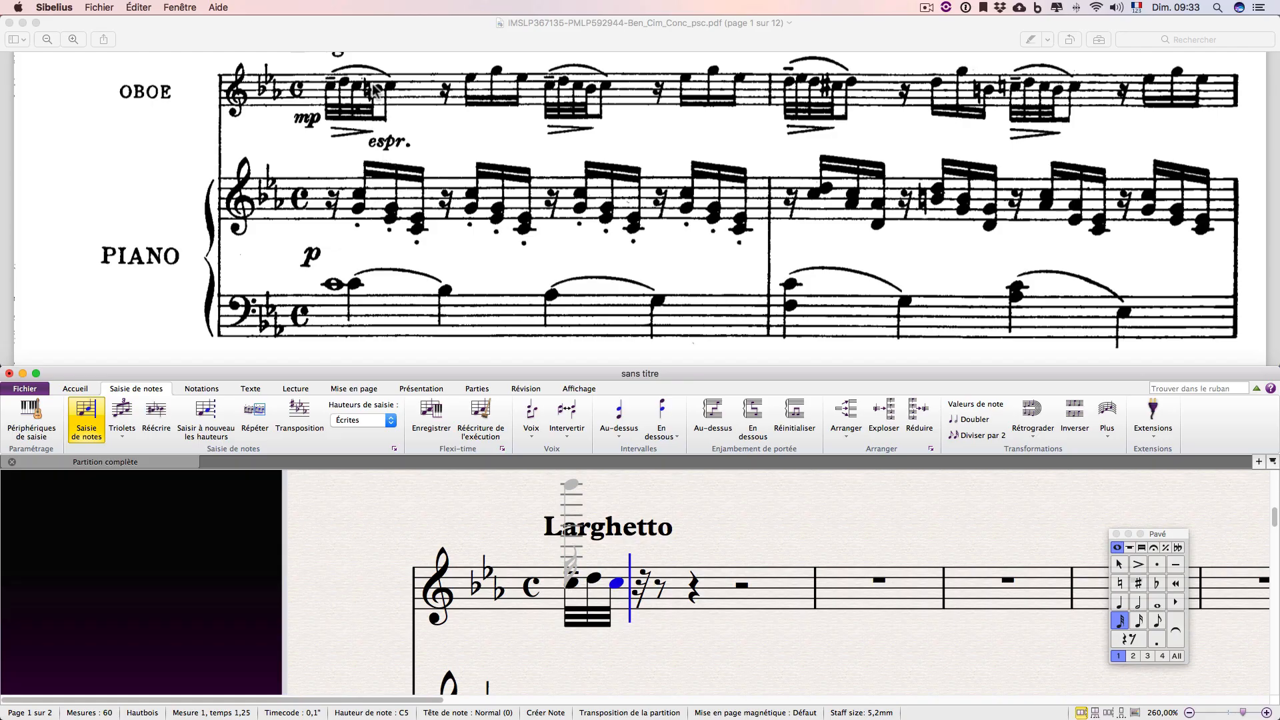
pyautogui.click(1120, 583)
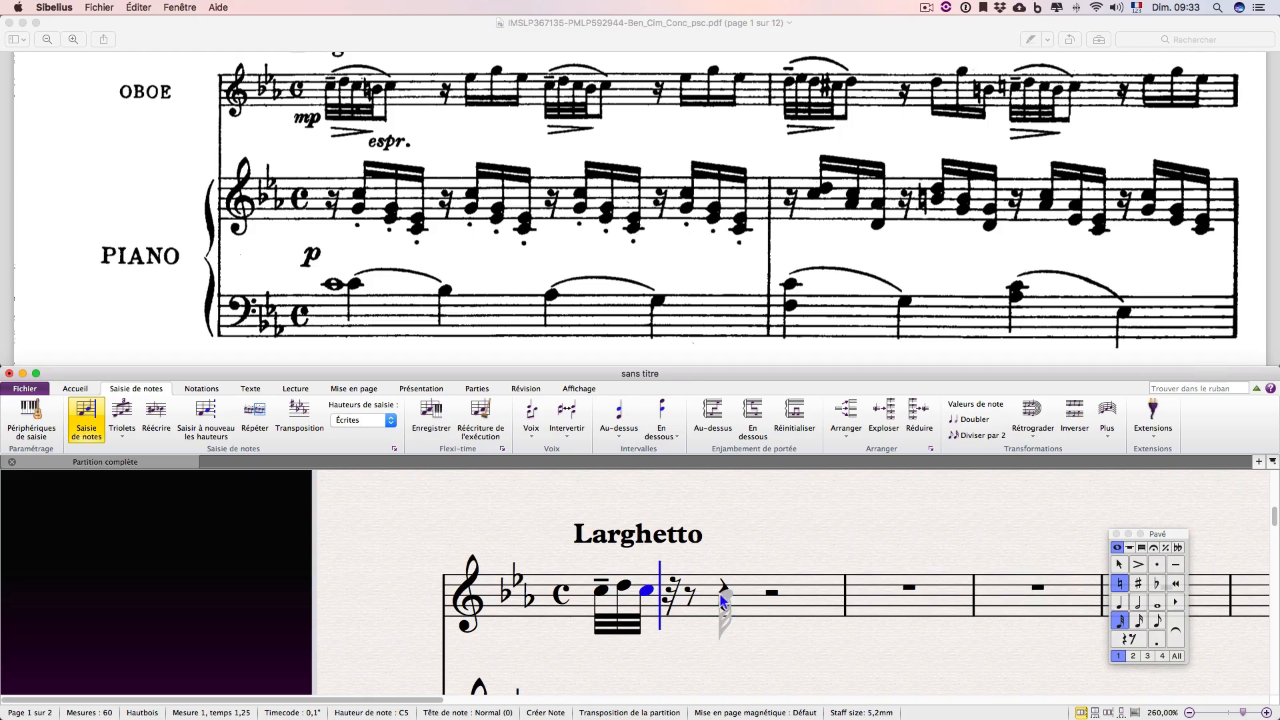
pyautogui.click(666, 592)
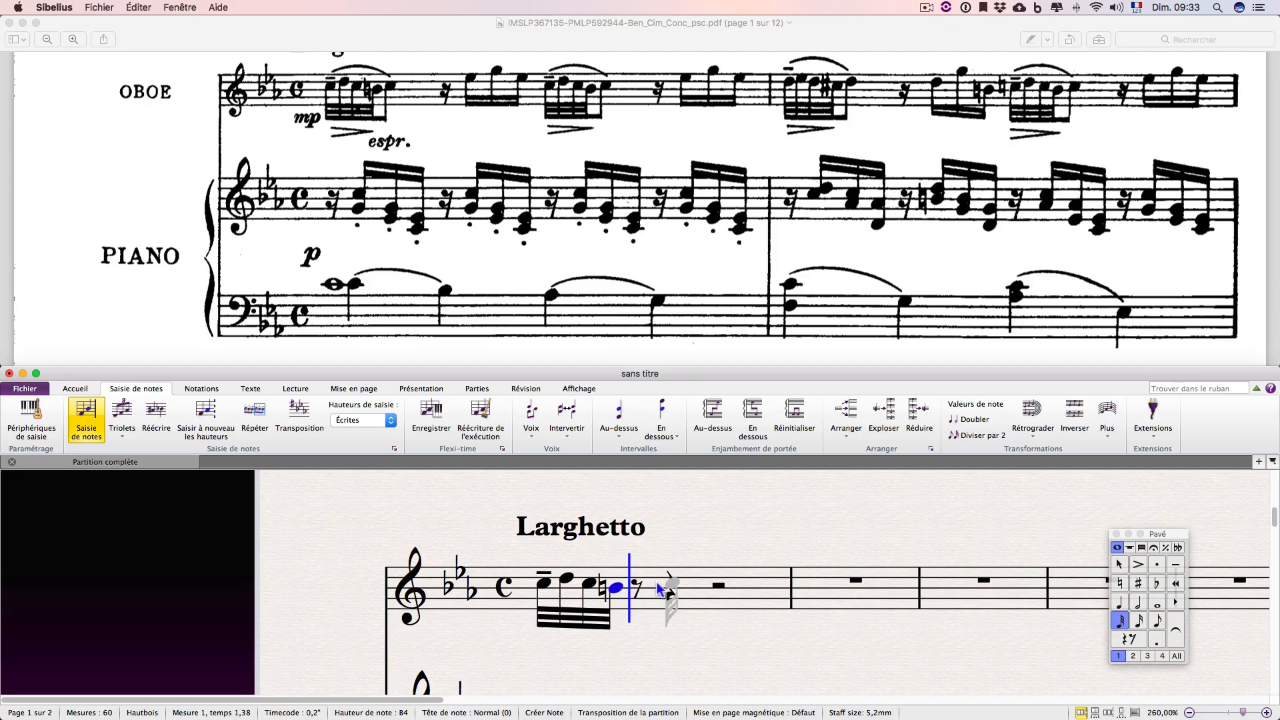
# Shift the fourth oboe note up and down by scale steps, ending on B flat.
pyautogui.press('Up')
pyautogui.press('Down')
pyautogui.press('Down')
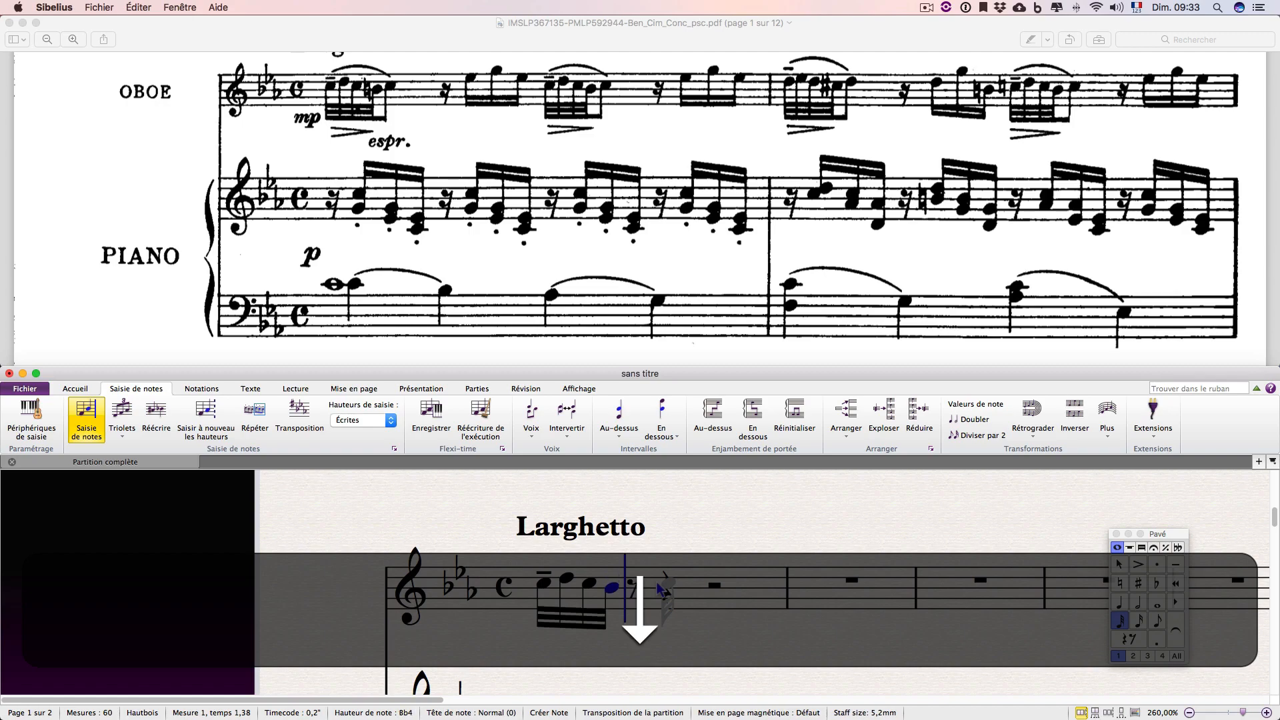
pyautogui.press('Up')
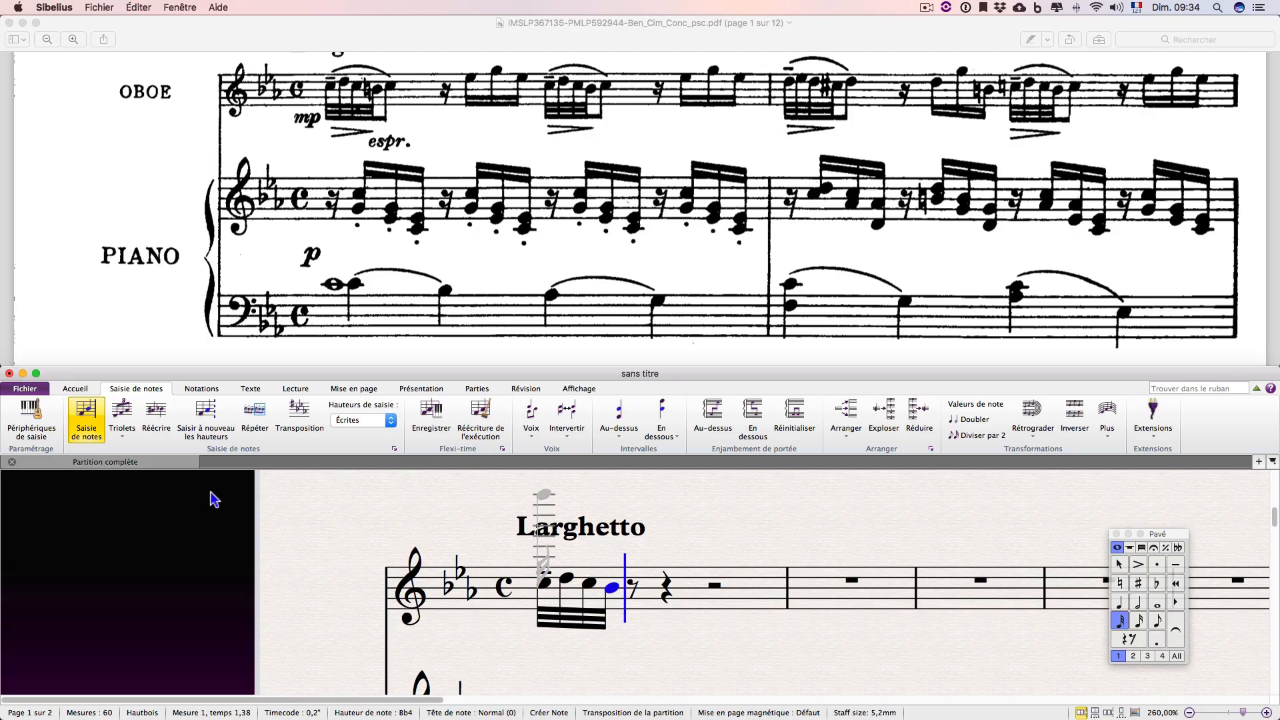
# Leave note input and apply a natural to the fourth oboe note.
pyautogui.click(85, 430)
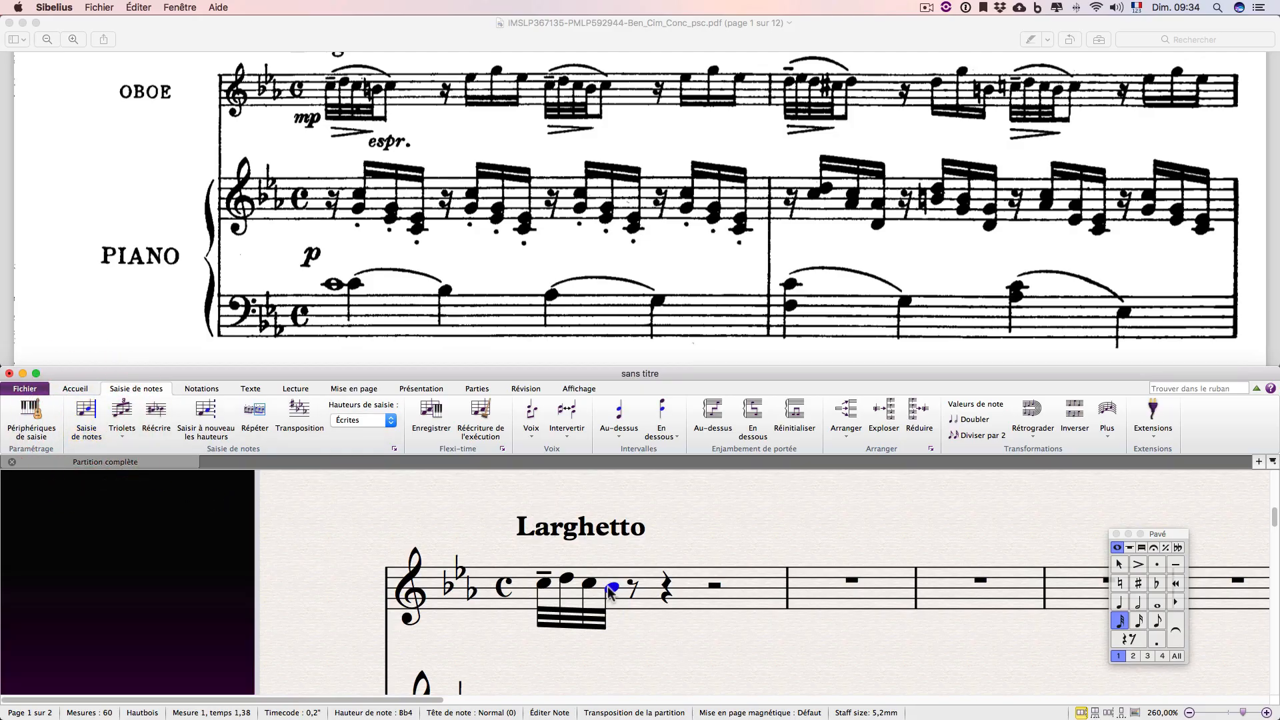
pyautogui.click(1120, 584)
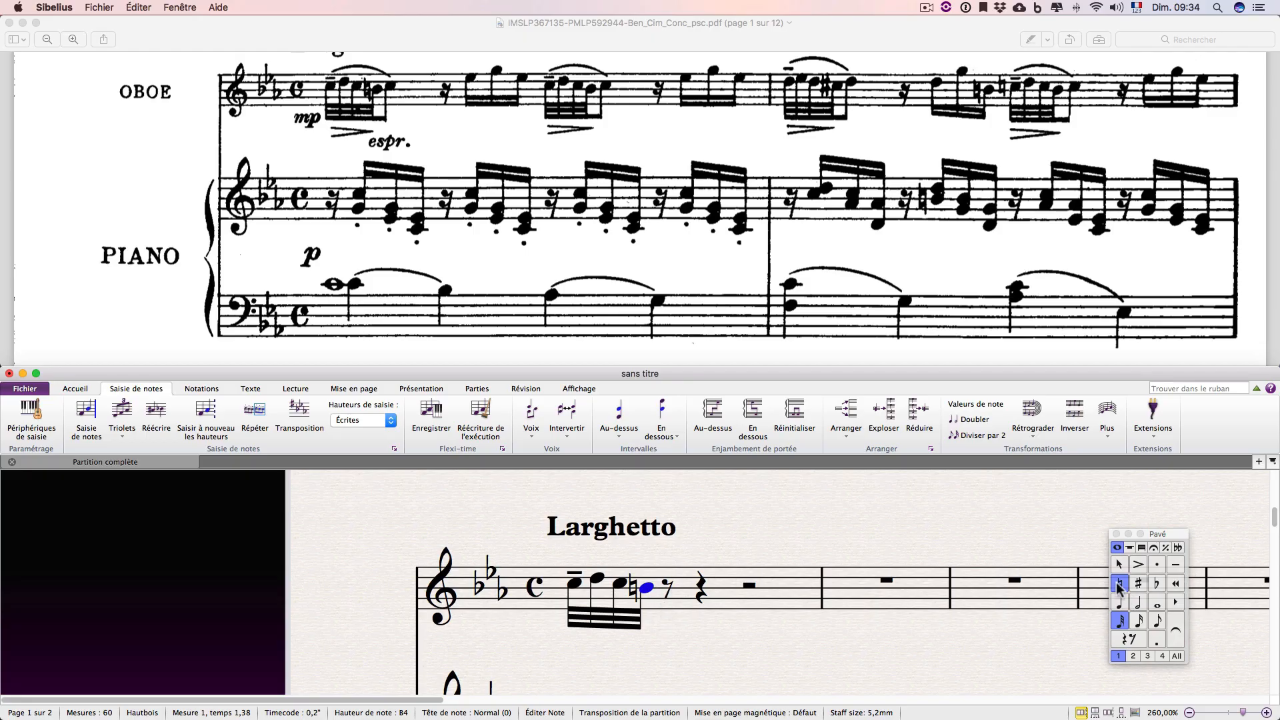
pyautogui.click(1119, 584)
# Resume note input after the B natural and enter an eighth note C5 without an accidental.
pyautogui.click(668, 589)
pyautogui.click(87, 416)
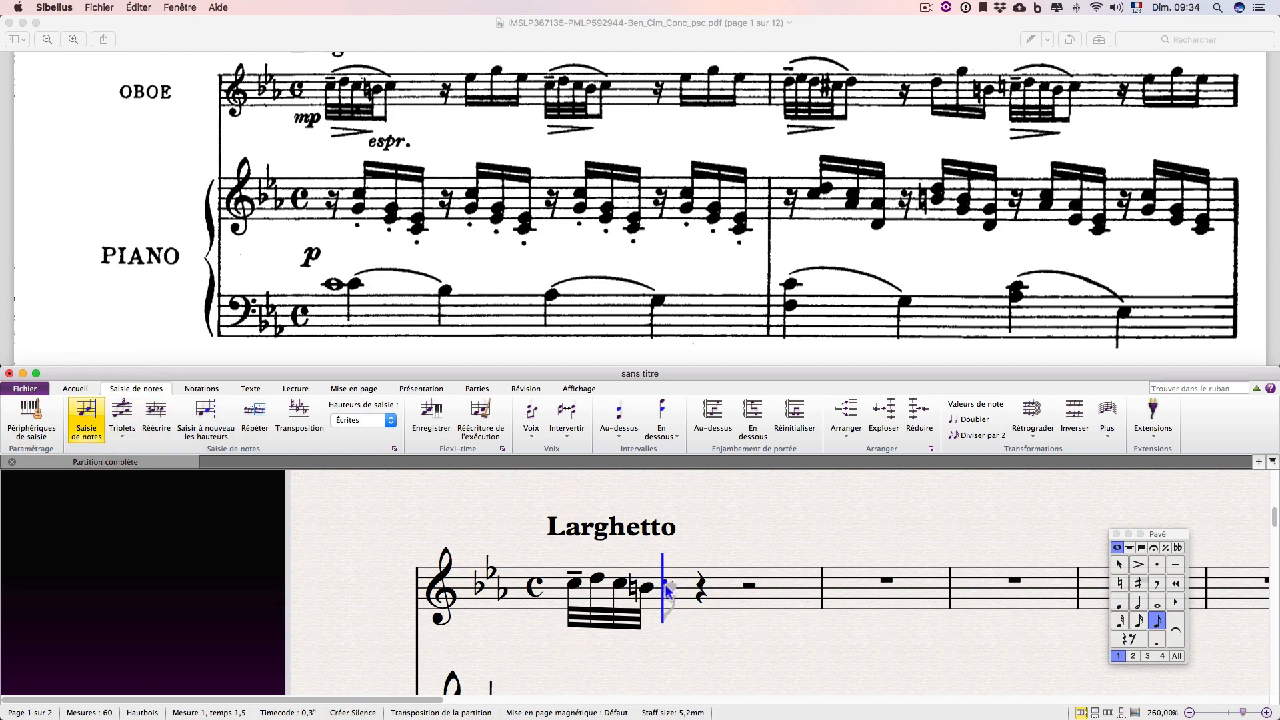
pyautogui.click(1120, 584)
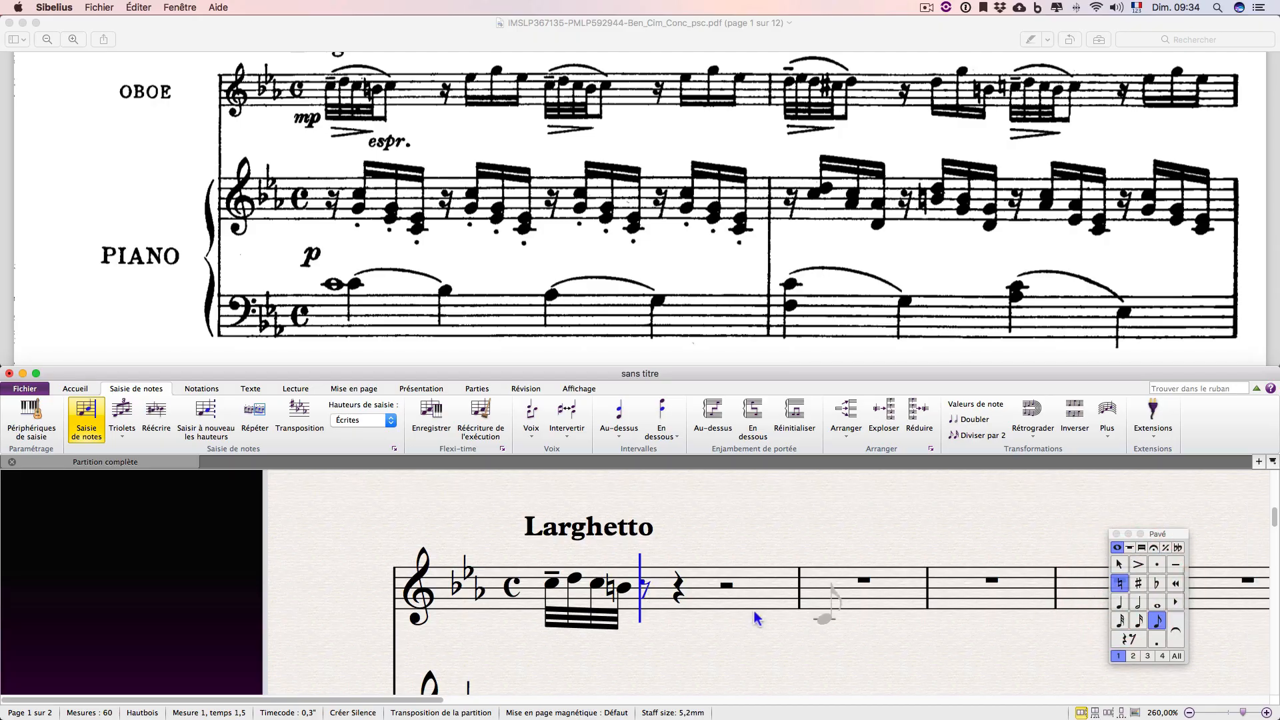
pyautogui.click(625, 582)
pyautogui.click(1117, 584)
pyautogui.click(643, 583)
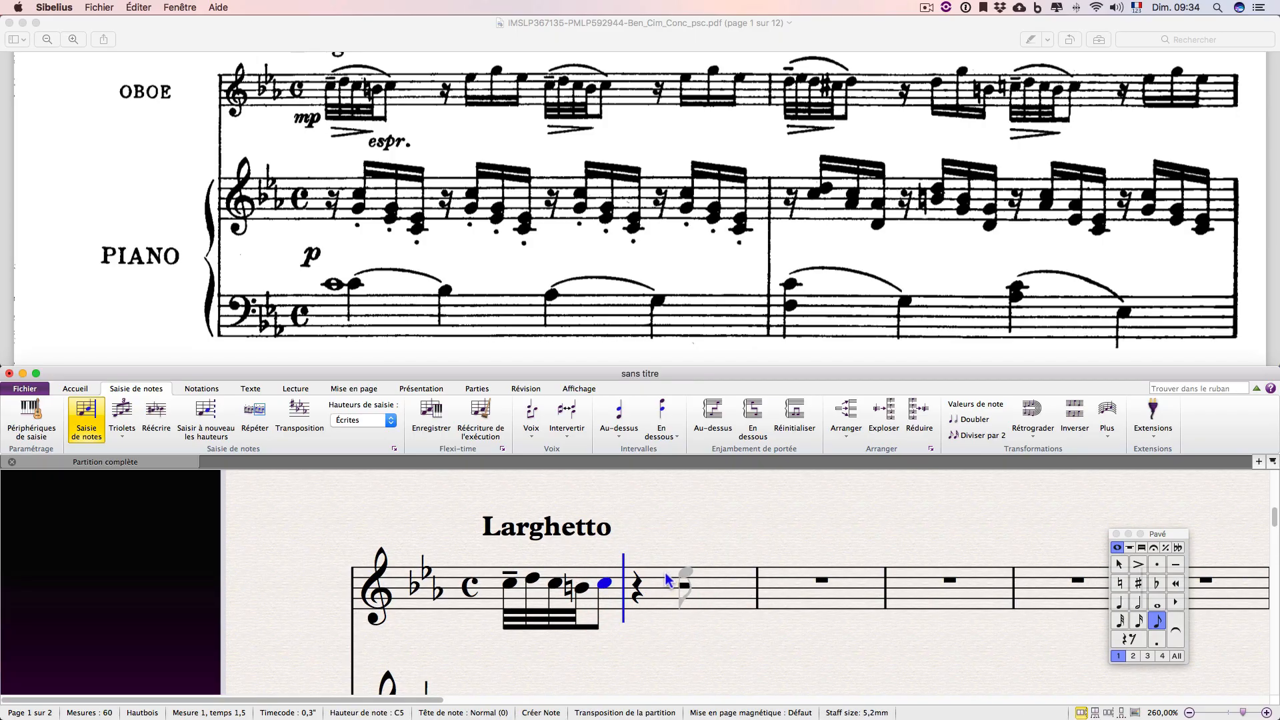
pyautogui.click(1139, 621)
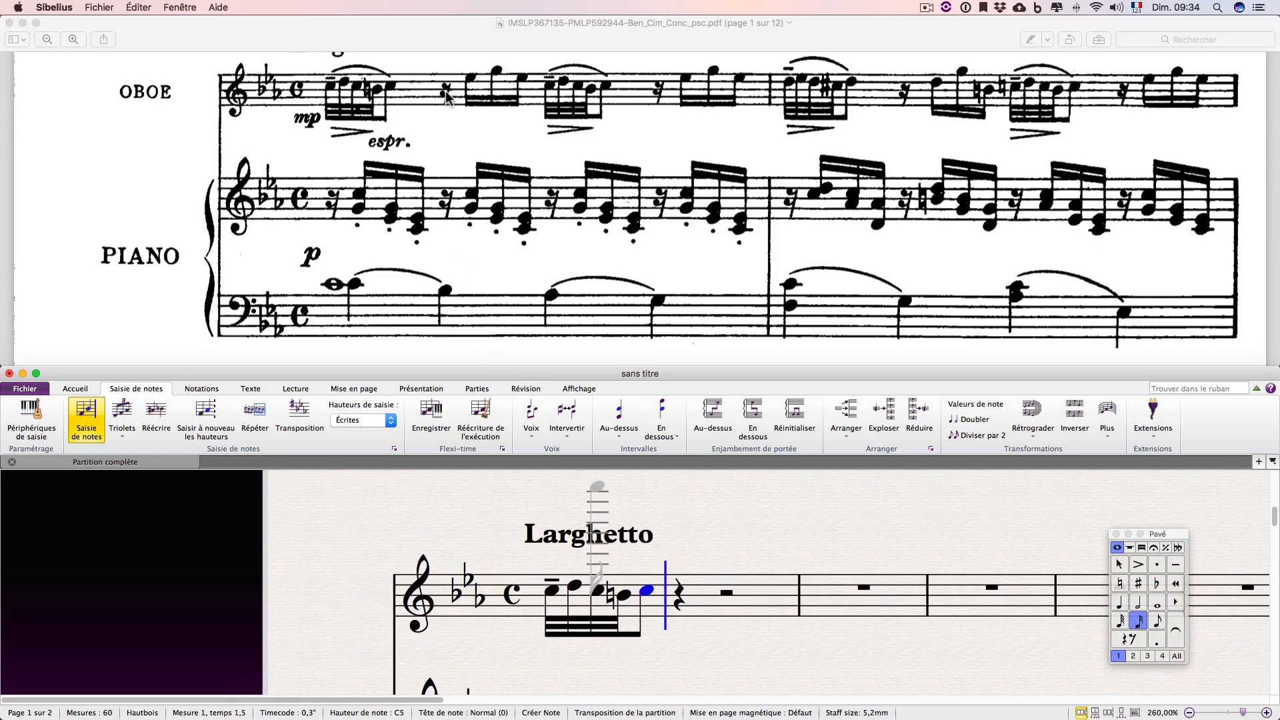
pyautogui.click(1131, 642)
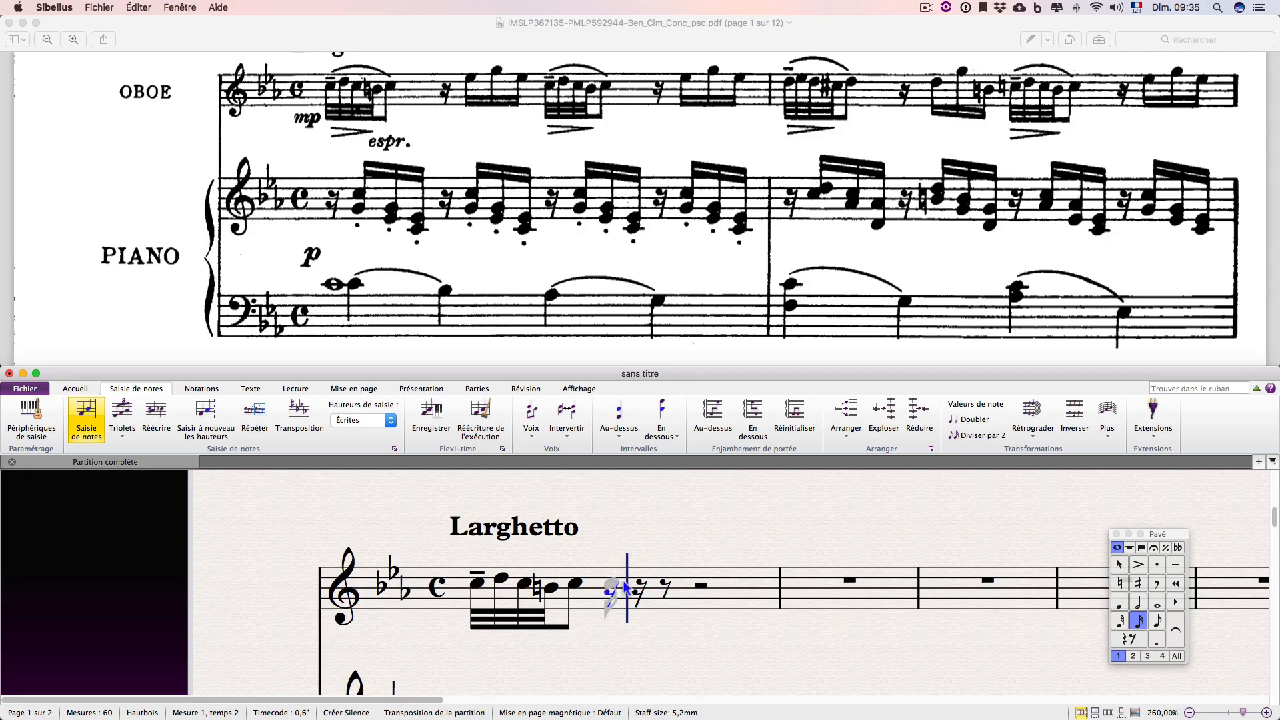
pyautogui.press('super+z')
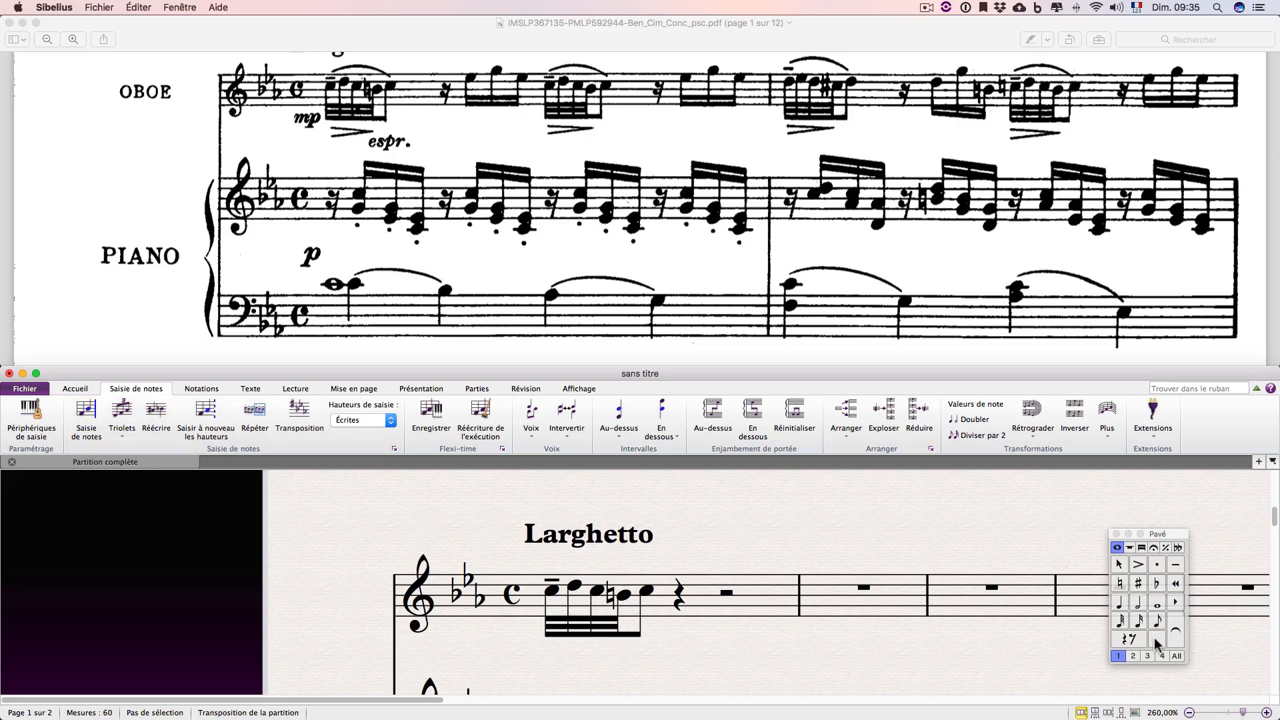
# Place a sixteenth rest on beat 2 of the oboe's first measure.
pyautogui.click(1139, 622)
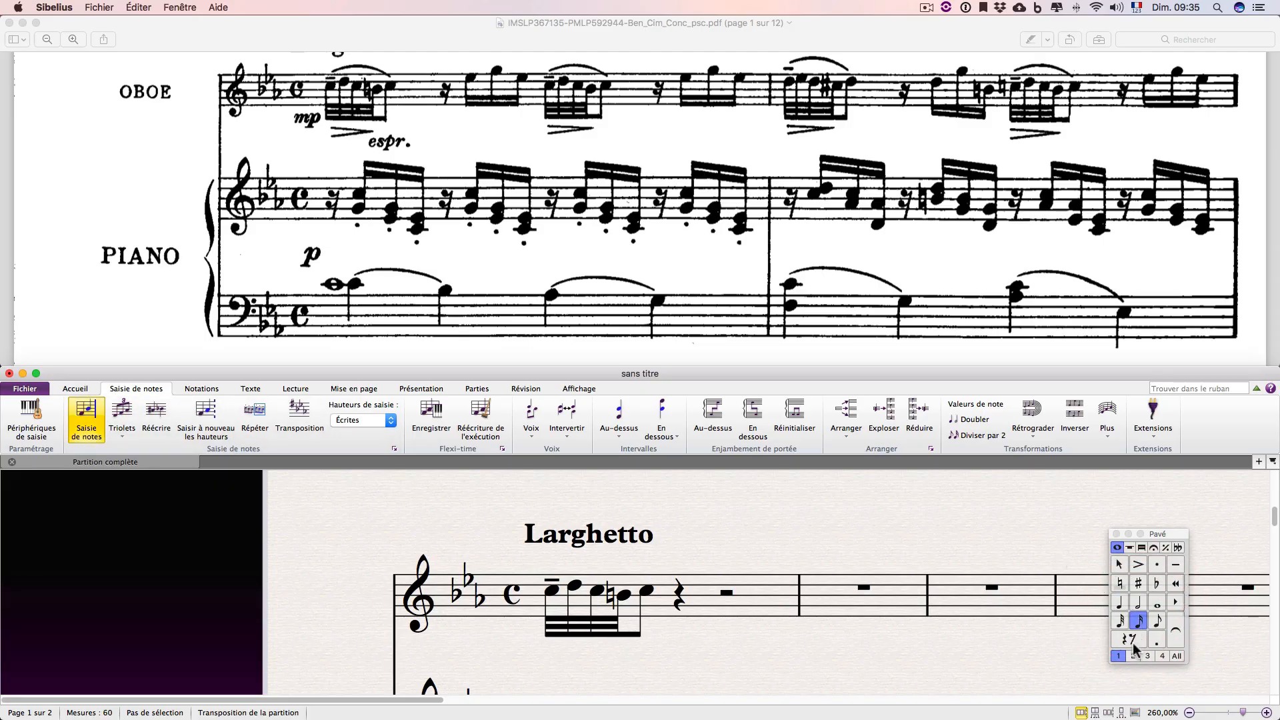
pyautogui.click(1133, 642)
pyautogui.click(677, 598)
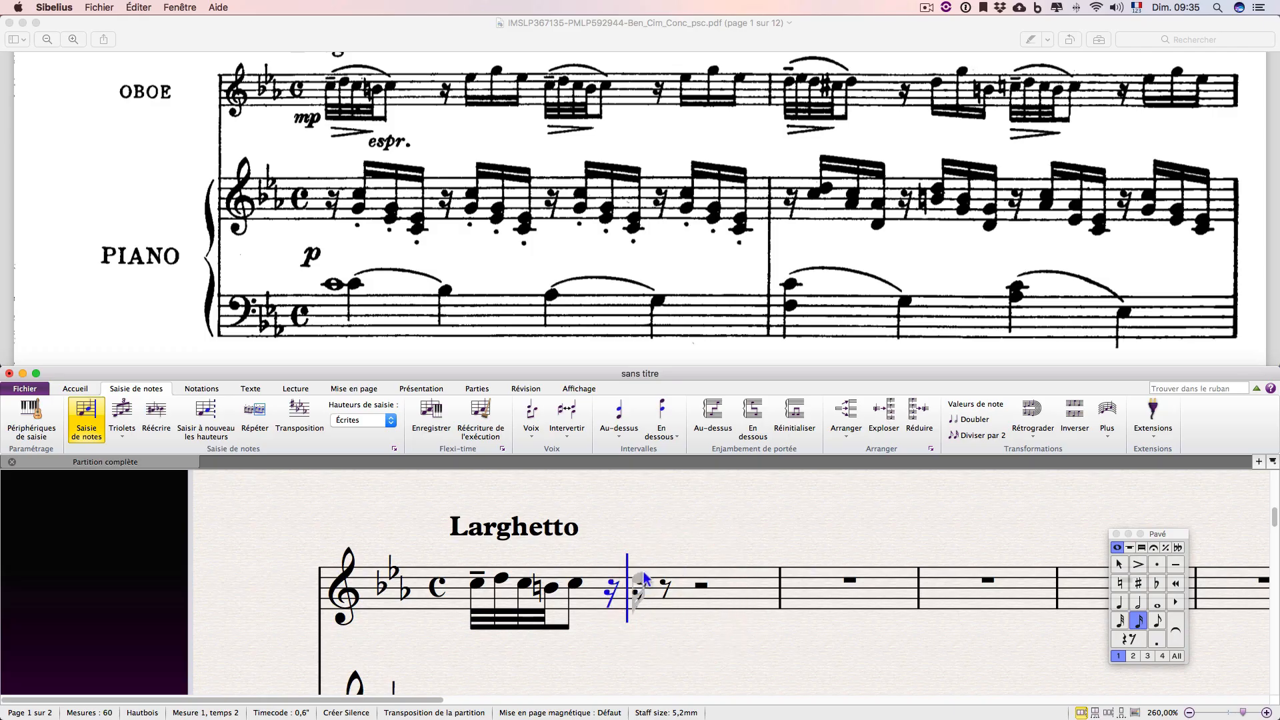
# Add three more sixteenth rests after the first one, undo them and leave note input.
pyautogui.click(1124, 640)
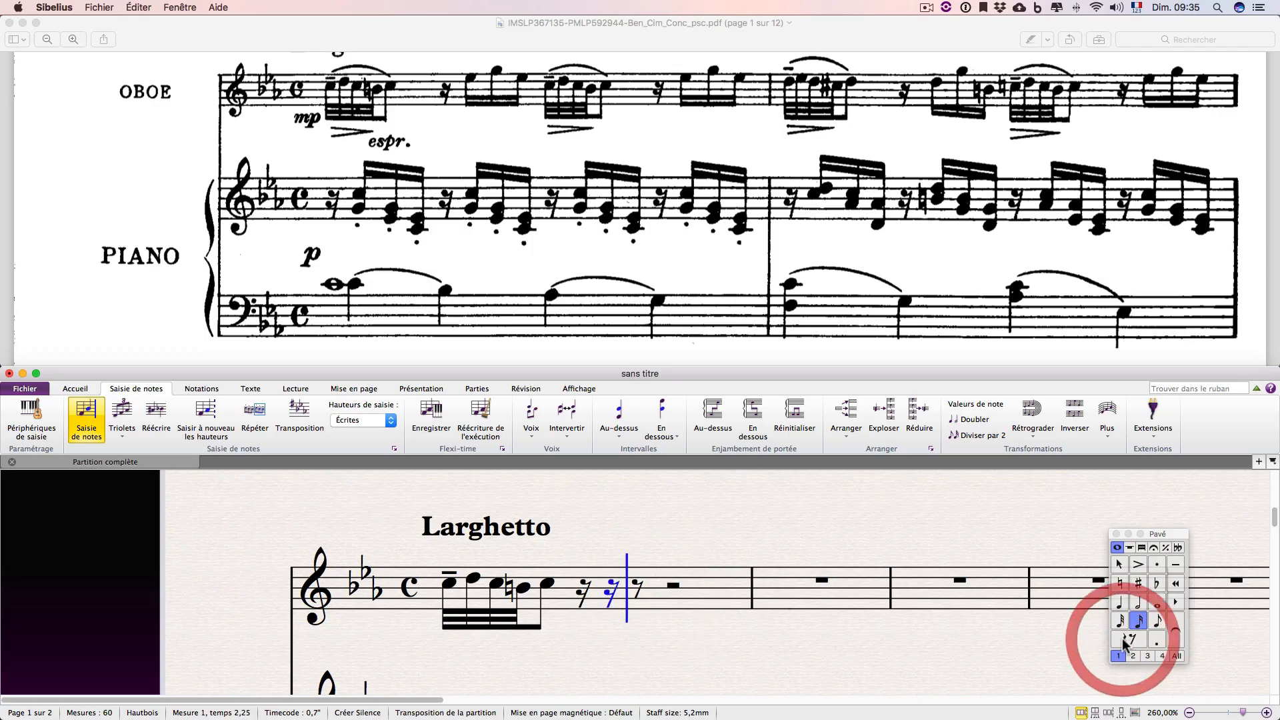
pyautogui.click(1124, 640)
pyautogui.click(1124, 640)
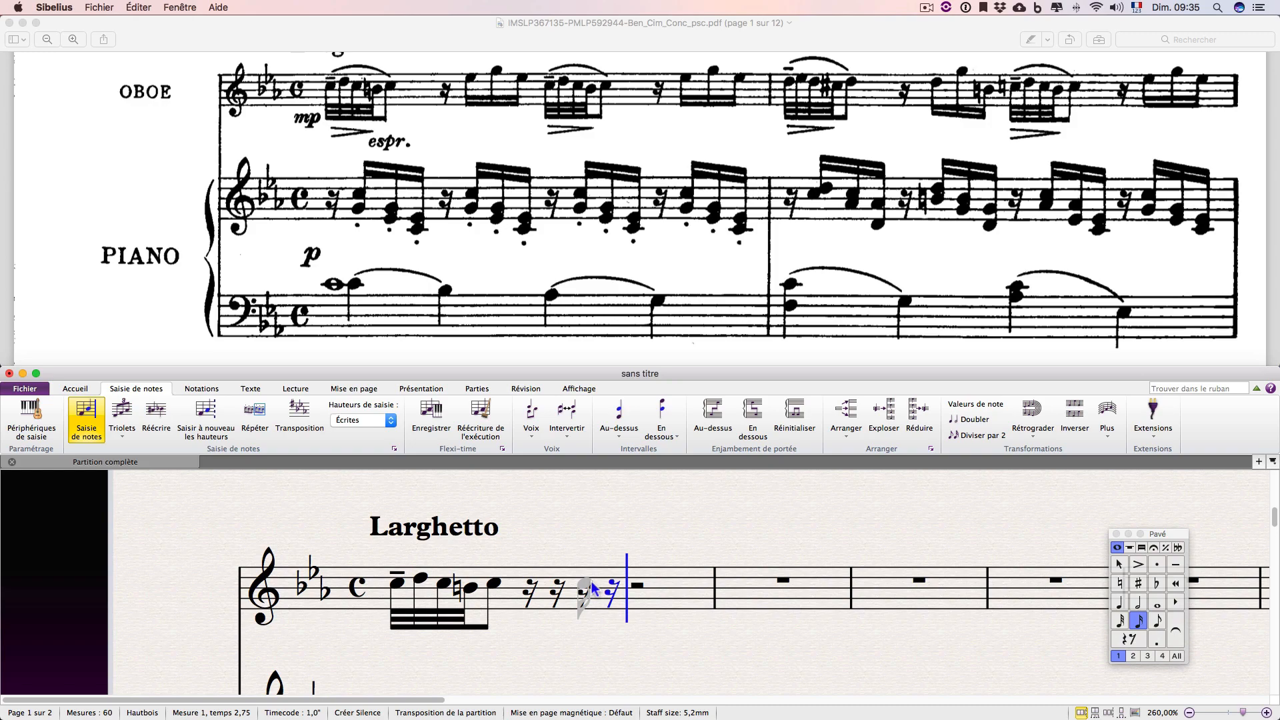
pyautogui.press('super+z')
pyautogui.press('super+z')
pyautogui.press('super+z')
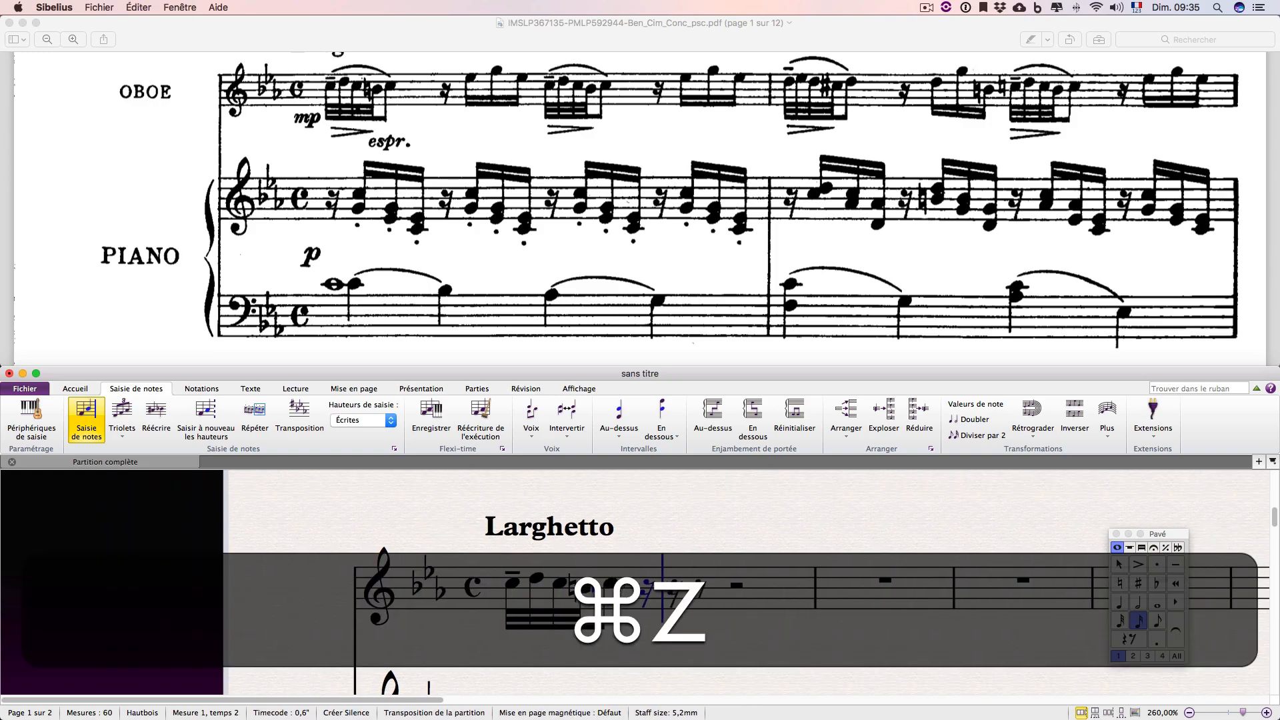
pyautogui.press('Escape')
pyautogui.press('Escape')
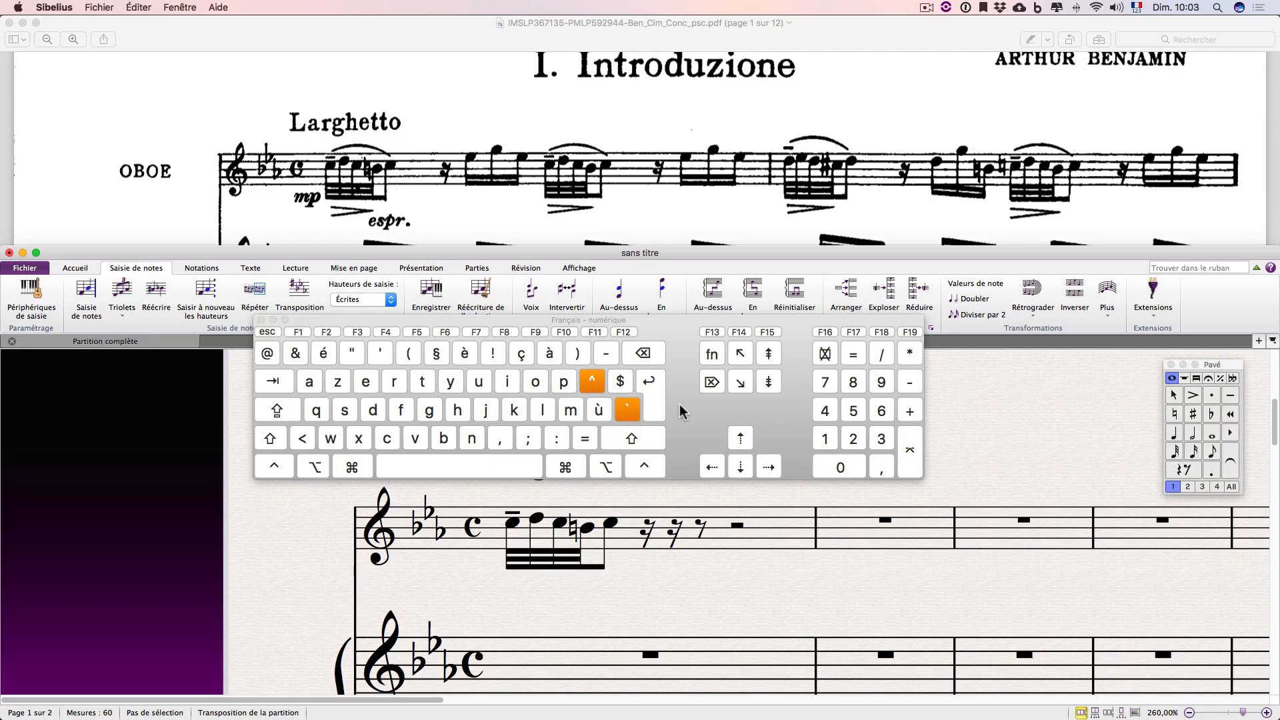
# Move the Pavé keypad palette right beside the numeric block of the on-screen keyboard.
pyautogui.moveTo(1202, 365); pyautogui.dragTo(969, 348)
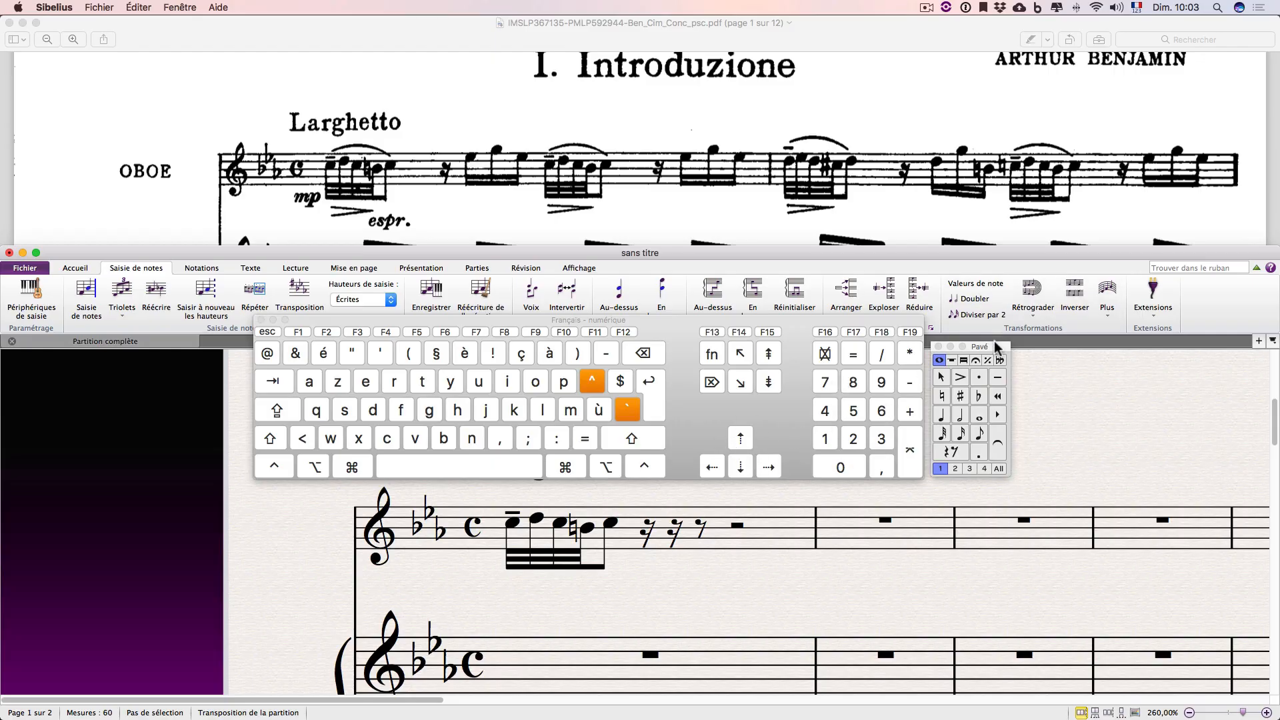
pyautogui.moveTo(994, 344); pyautogui.dragTo(992, 342)
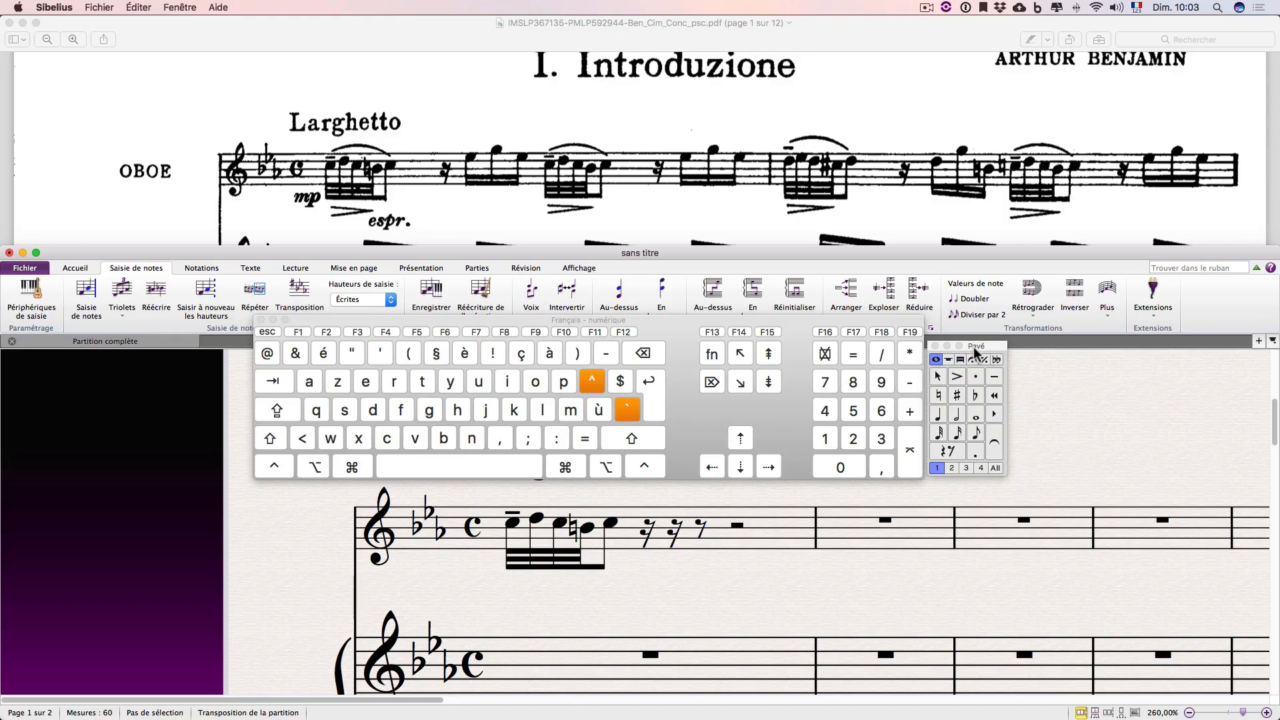
pyautogui.moveTo(986, 351)
pyautogui.mouseDown()
pyautogui.moveTo(1086, 351)
pyautogui.moveTo(990, 348)
pyautogui.mouseUp()
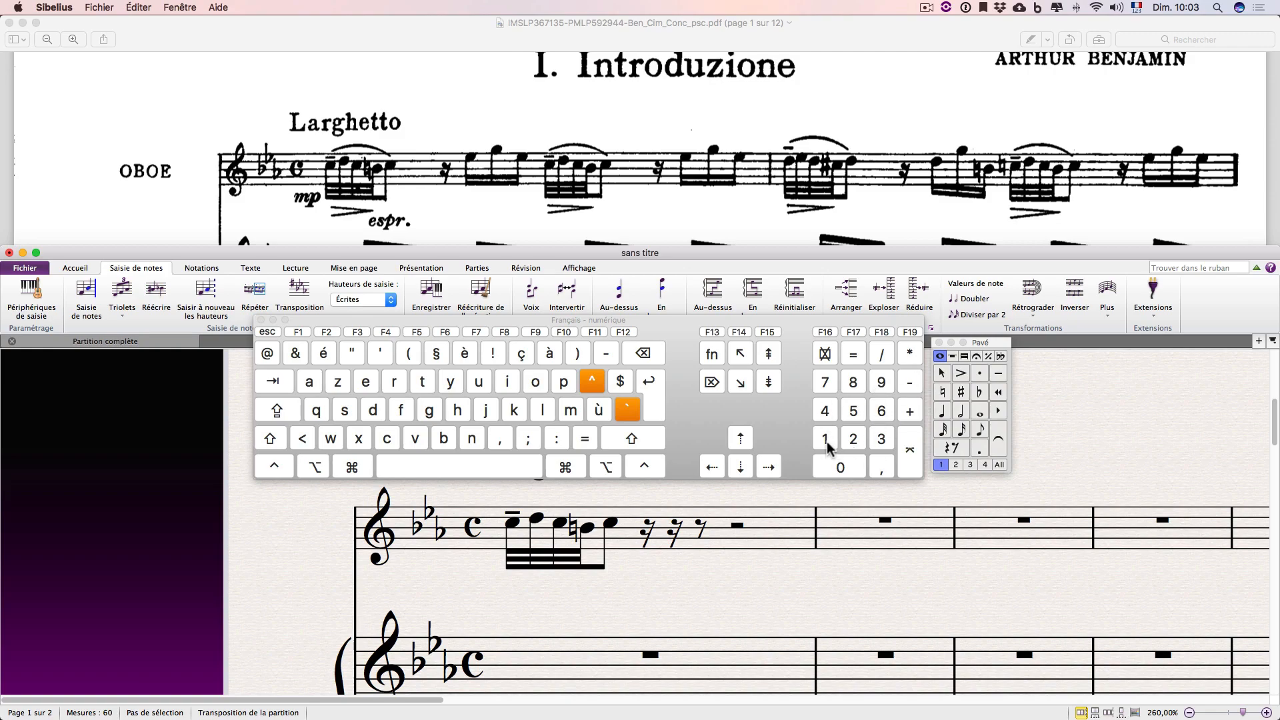
# Activate the keypad durations one after another: thirty-second, sixteenth, eighth, quarter, half and whole note.
pyautogui.press('1')
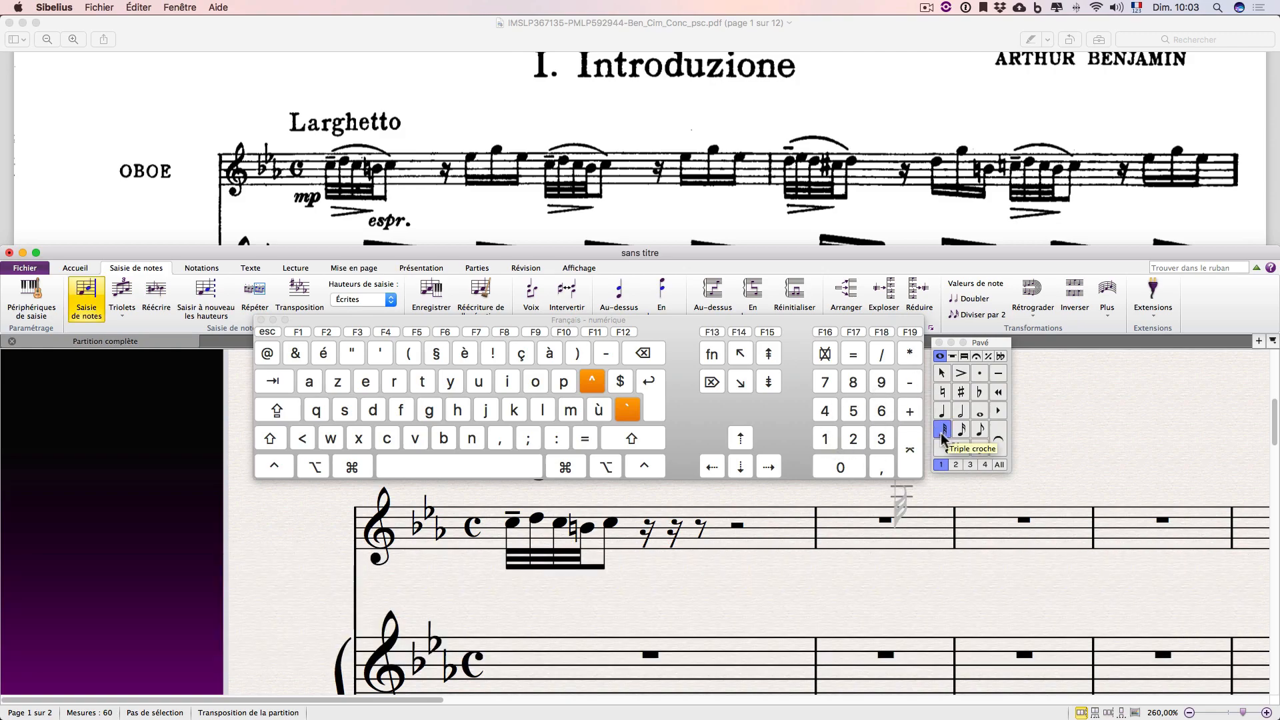
pyautogui.press('2')
pyautogui.press('3')
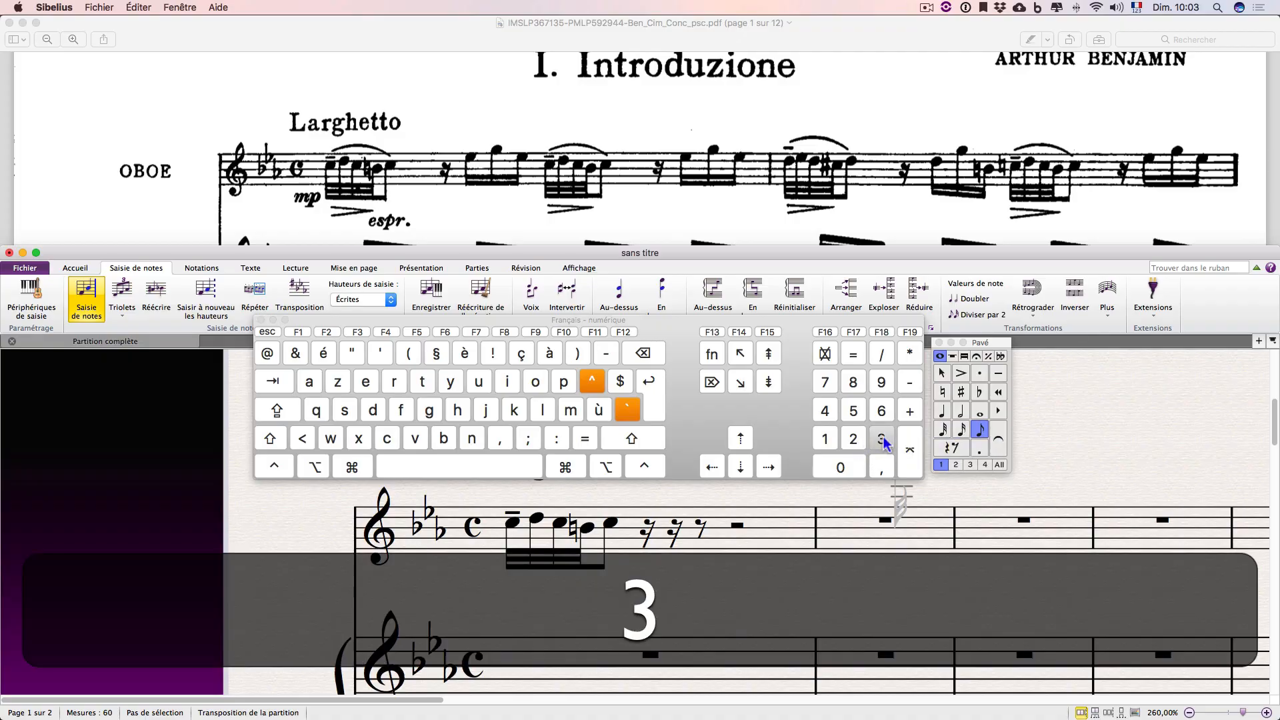
pyautogui.press('4')
pyautogui.press('5')
pyautogui.press('6')
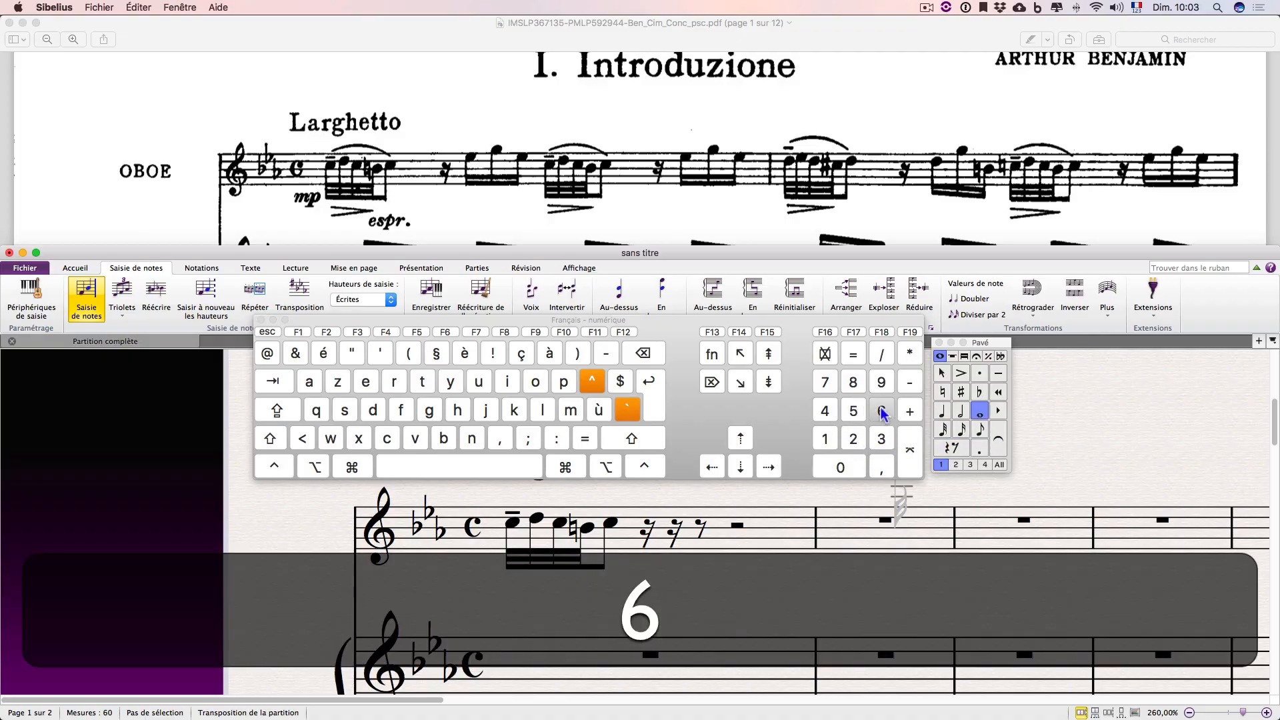
# Cycle through the keypad accidentals natural, sharp and flat, ending with flat selected.
pyautogui.click(824, 382)
pyautogui.click(852, 382)
pyautogui.click(880, 382)
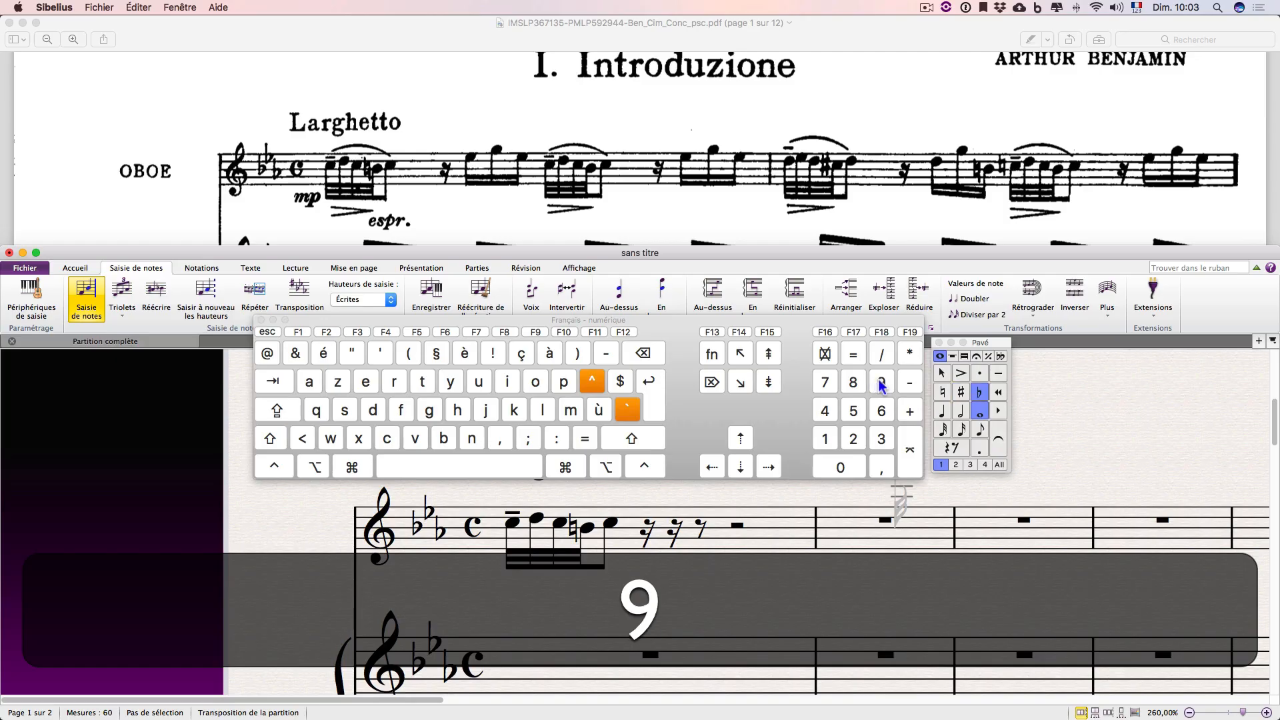
# Select the sharp and look through the other keypad layouts one after another, ending back on the first layout.
pyautogui.click(853, 382)
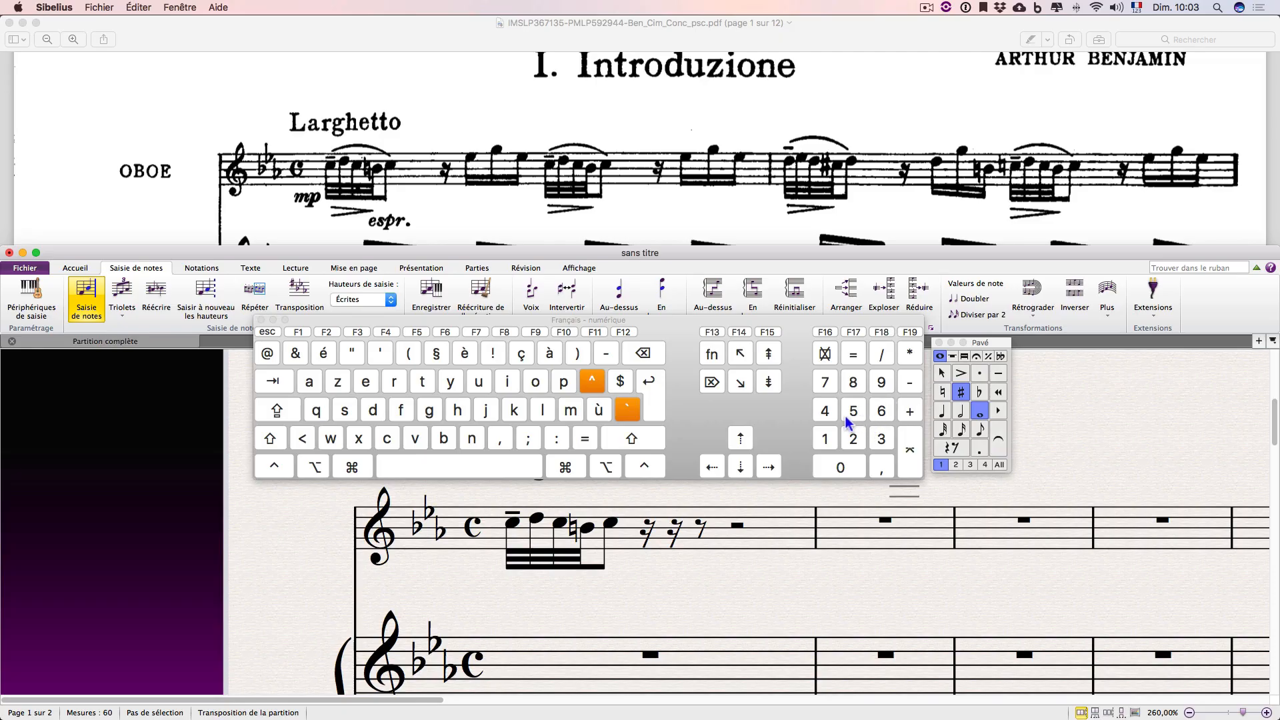
pyautogui.click(953, 357)
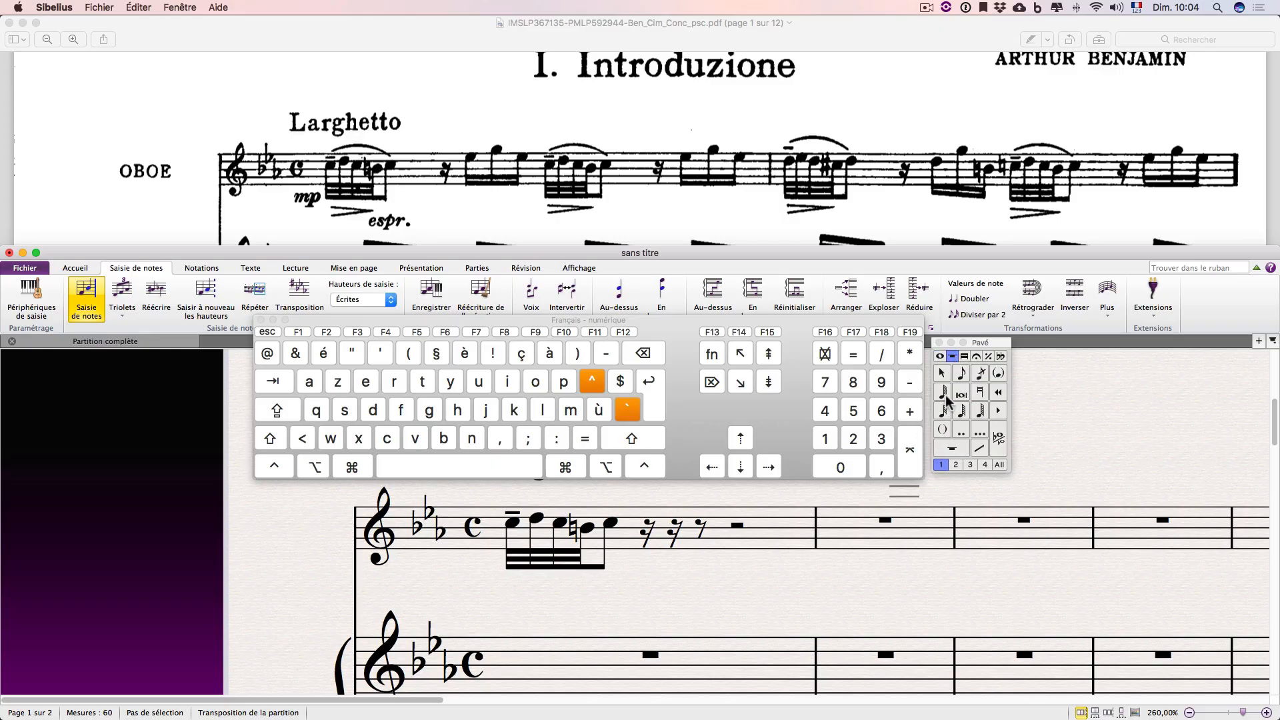
pyautogui.click(831, 419)
pyautogui.click(856, 416)
pyautogui.click(853, 383)
pyautogui.click(881, 383)
pyautogui.click(964, 356)
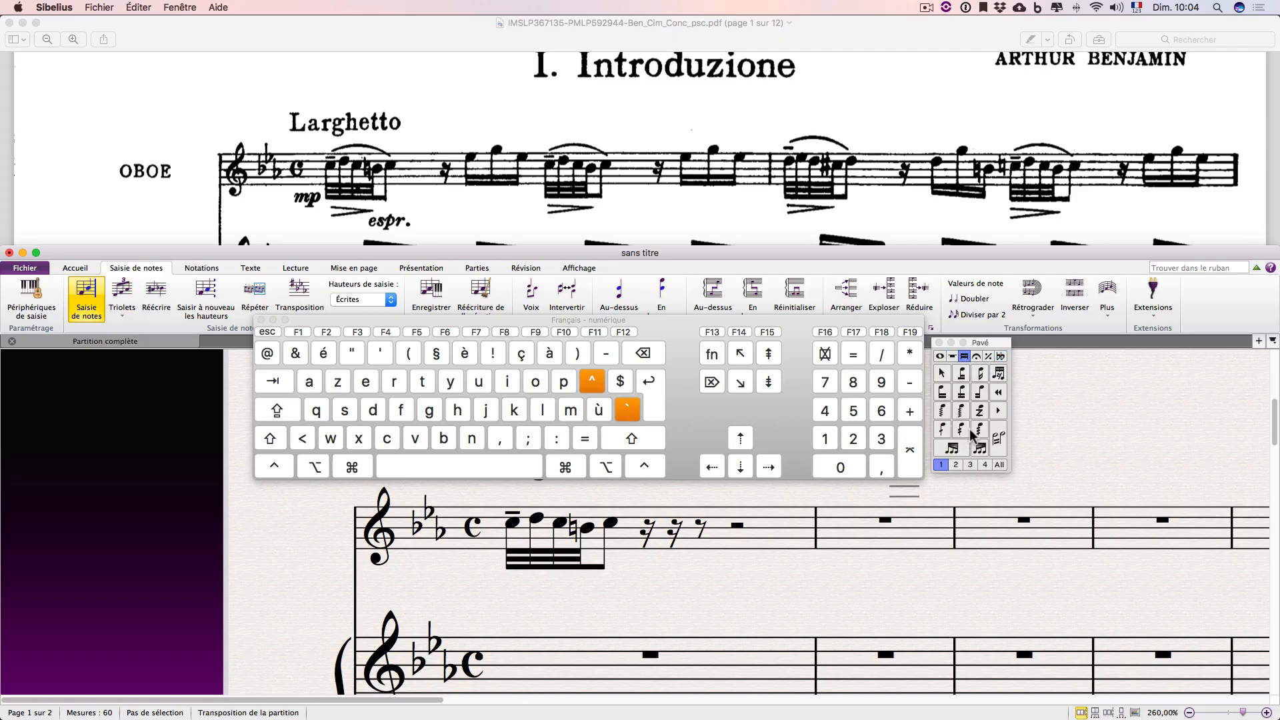
pyautogui.click(976, 357)
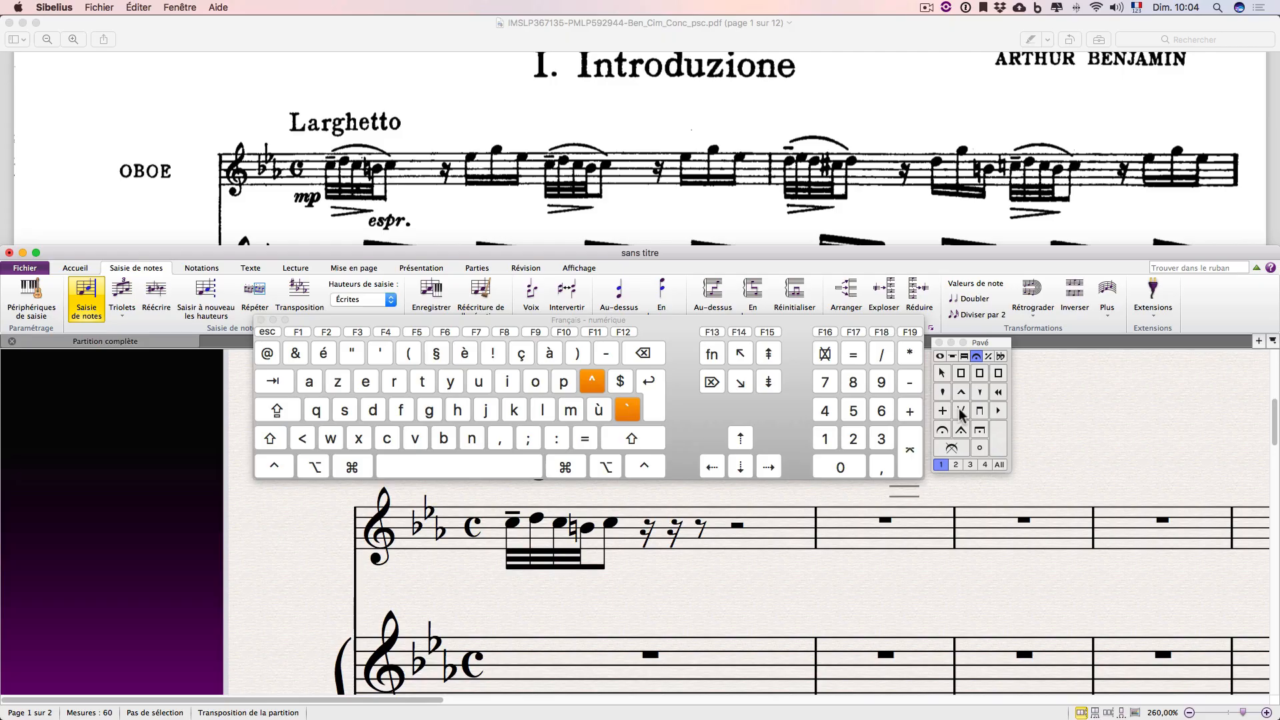
pyautogui.click(989, 356)
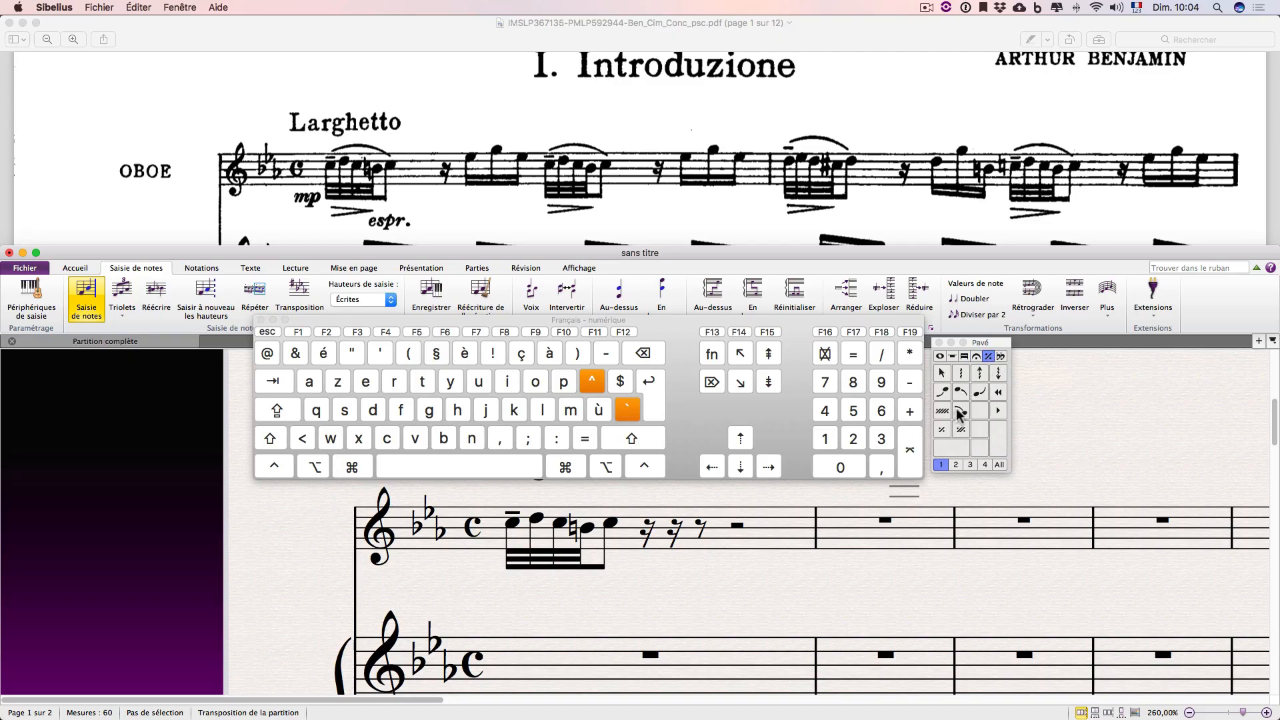
pyautogui.click(1001, 356)
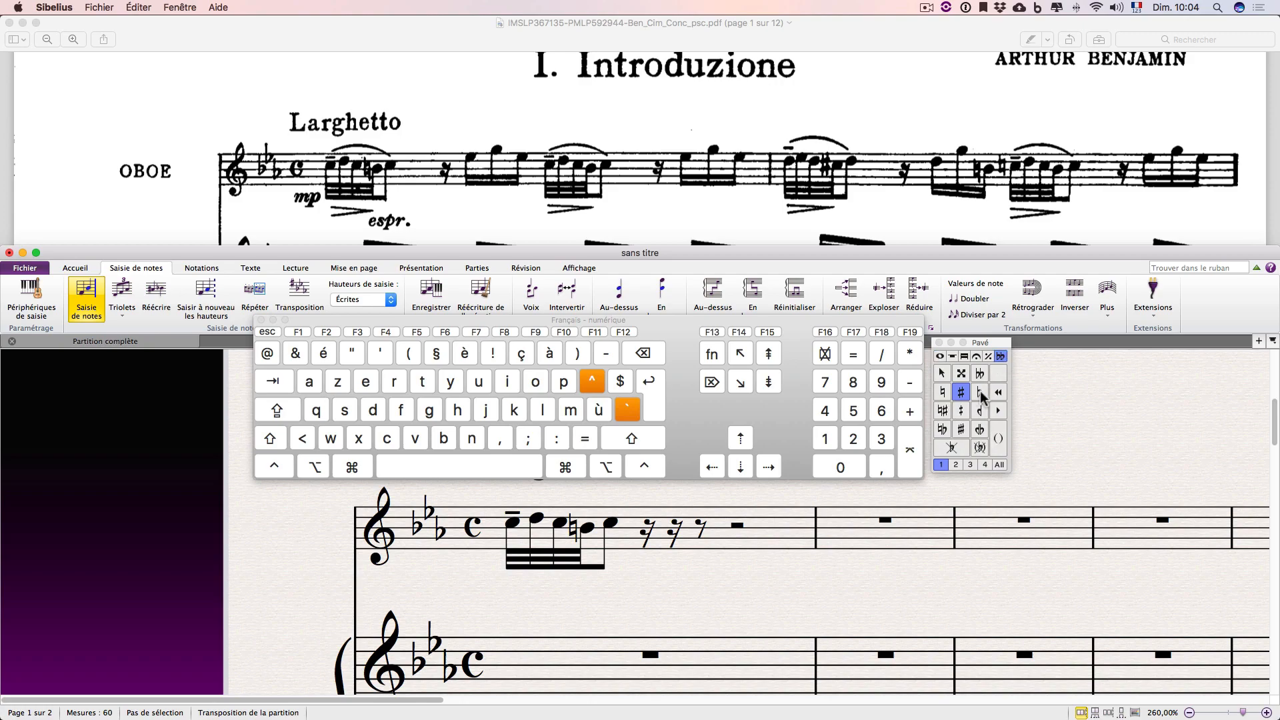
pyautogui.click(940, 356)
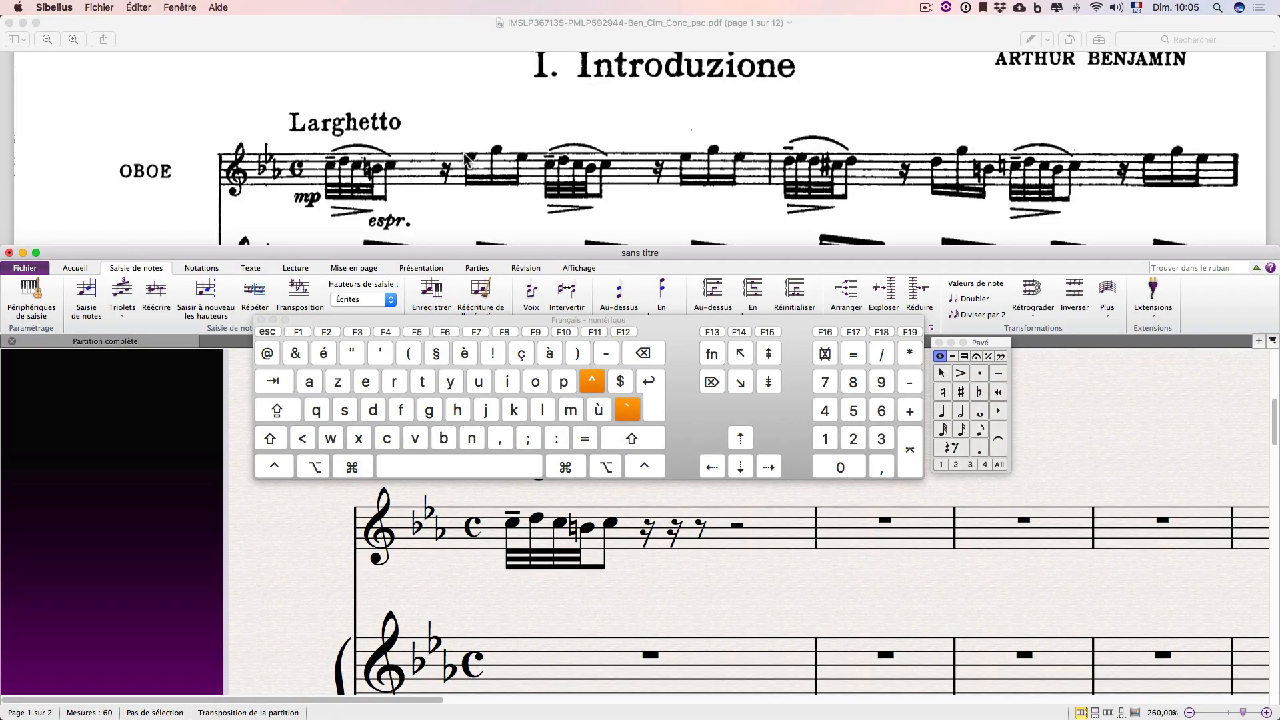
# From the second sixteenth rest in the oboe's bar 1, enter sixteenth notes E-flat, G and E-flat.
pyautogui.click(675, 537)
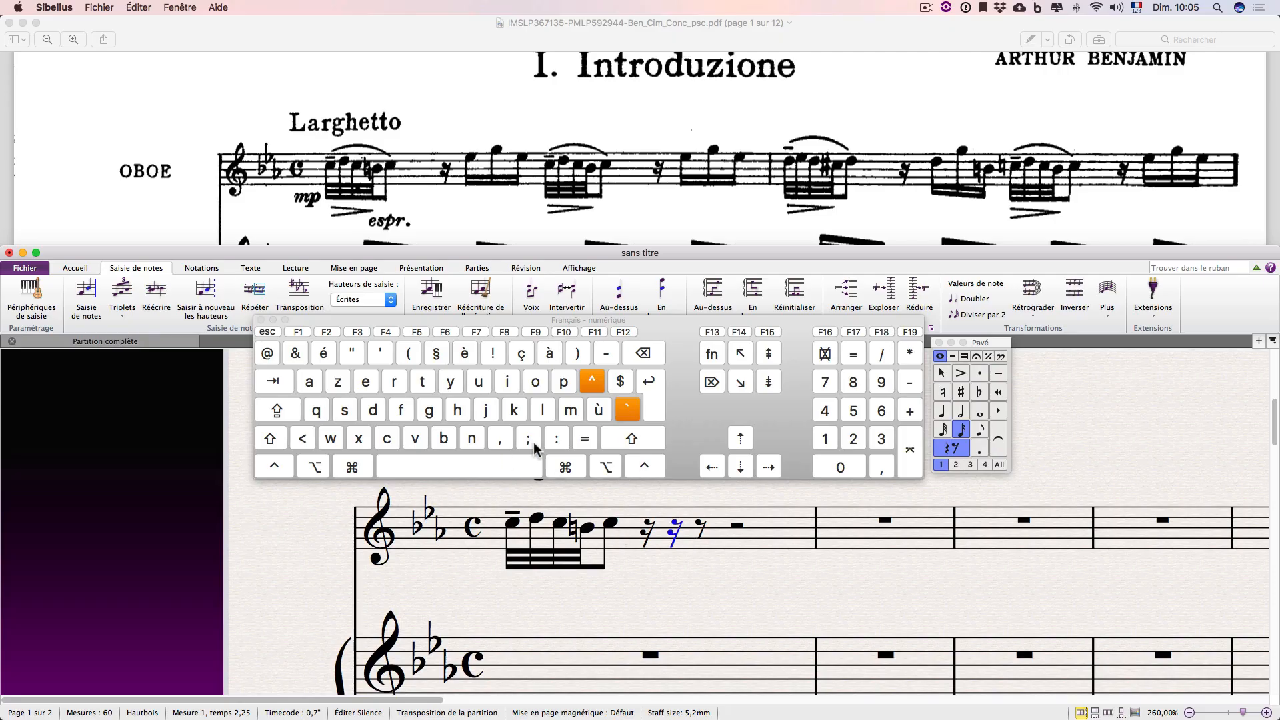
pyautogui.click(472, 438)
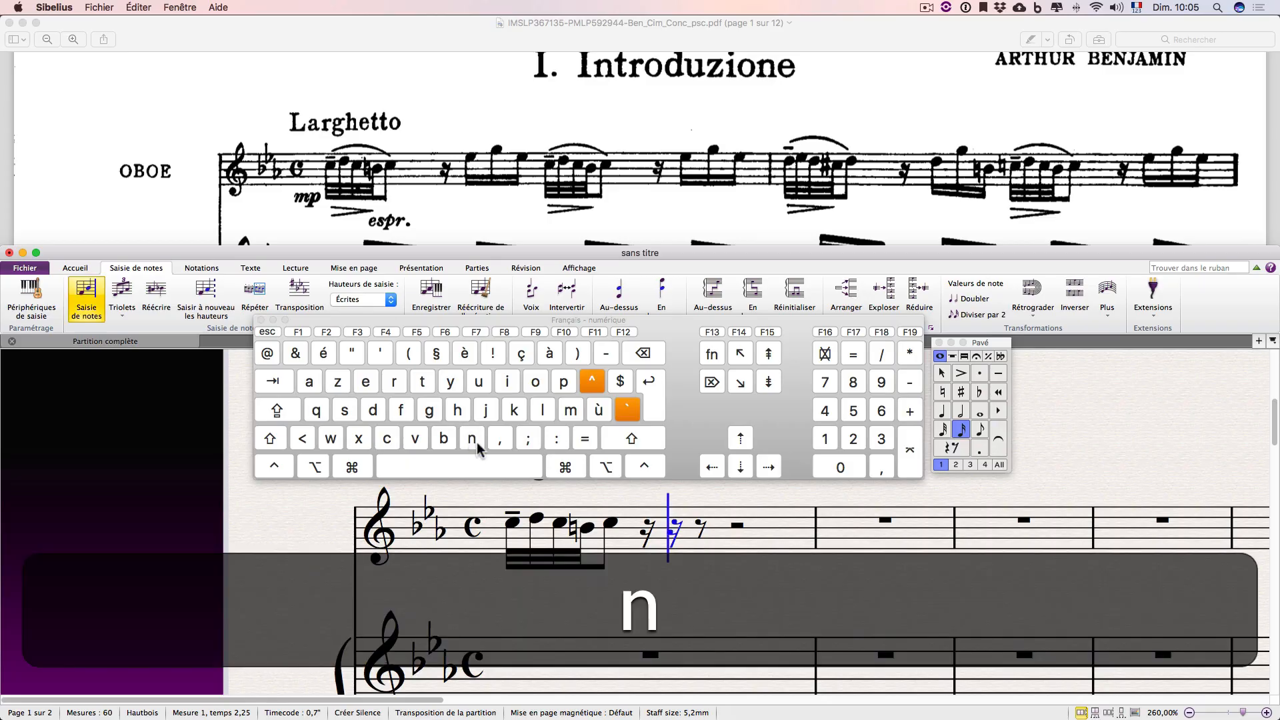
pyautogui.press('Escape')
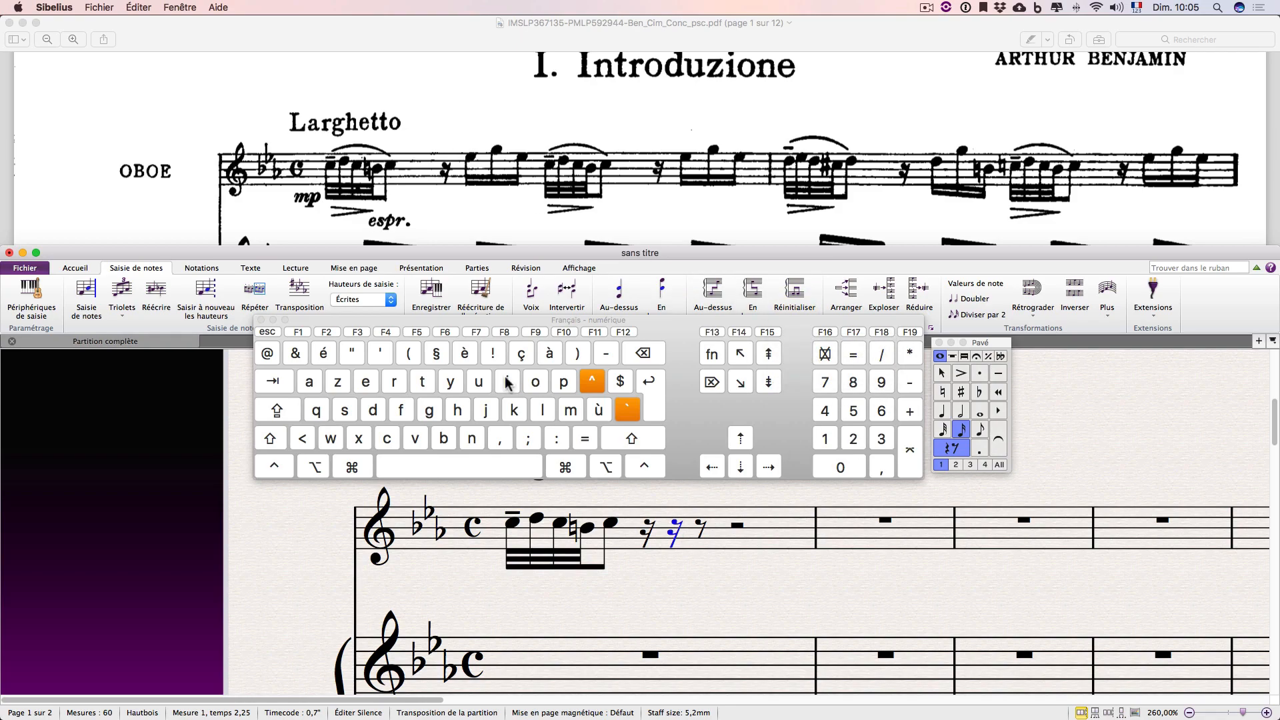
pyautogui.click(366, 383)
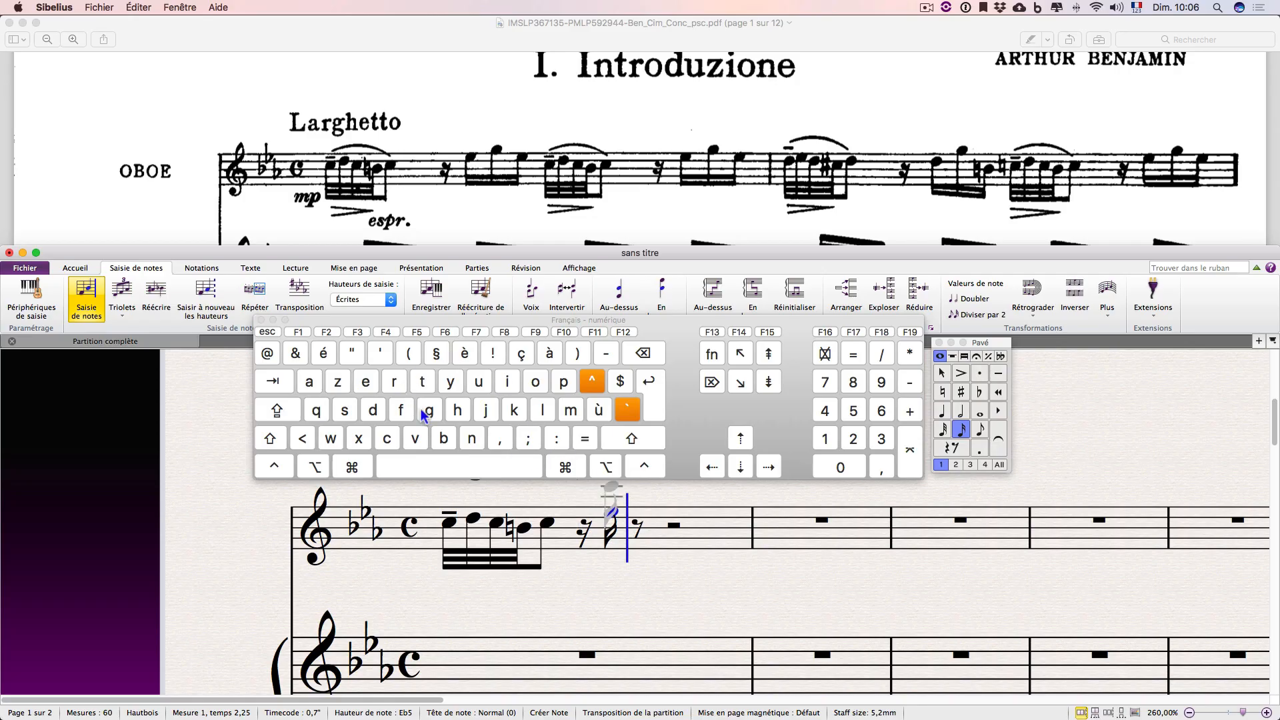
pyautogui.click(430, 411)
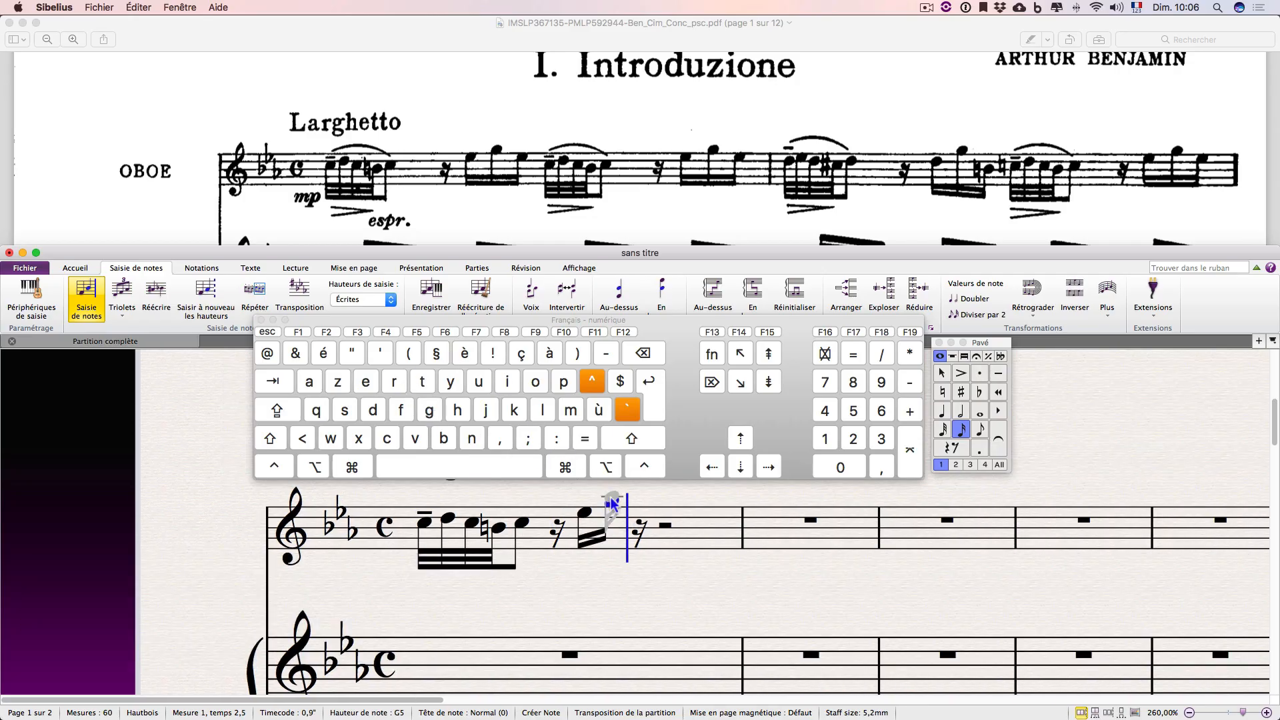
pyautogui.click(366, 377)
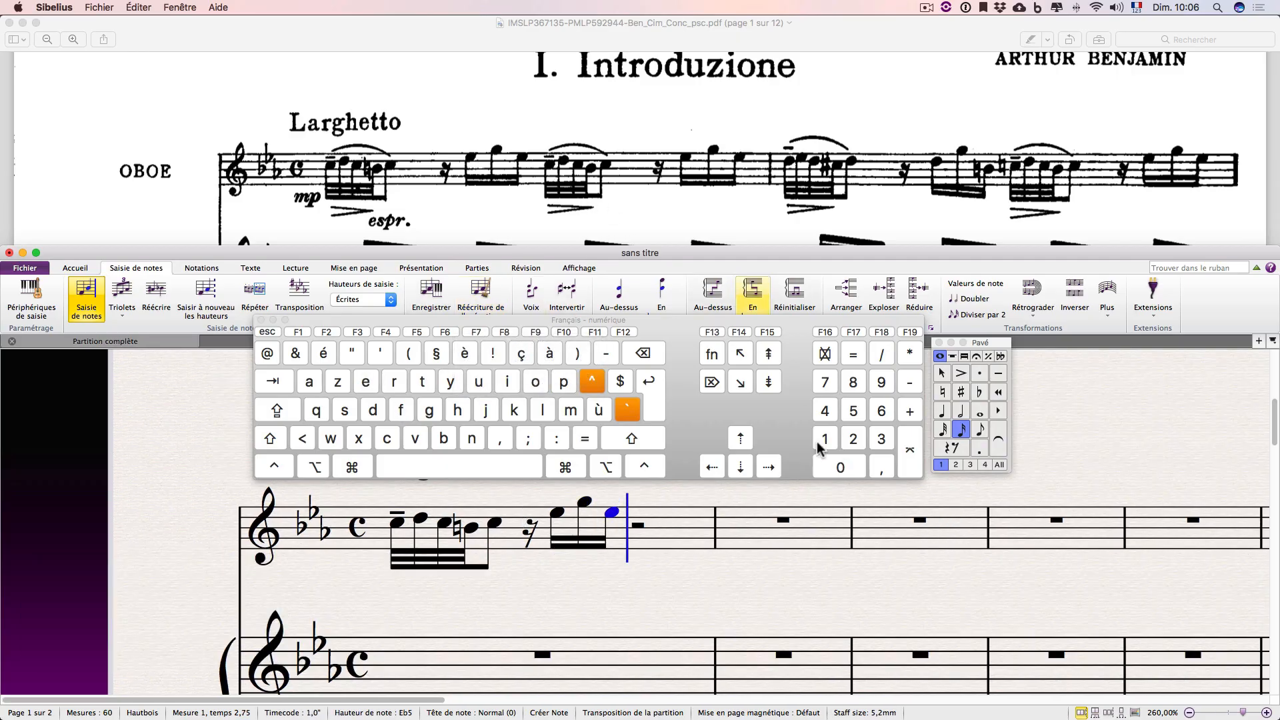
# Fill the first half of the oboe's remaining bar 1 with thirty-second notes C (tenuto), D, C, B and an eighth note C.
pyautogui.click(826, 436)
pyautogui.click(907, 358)
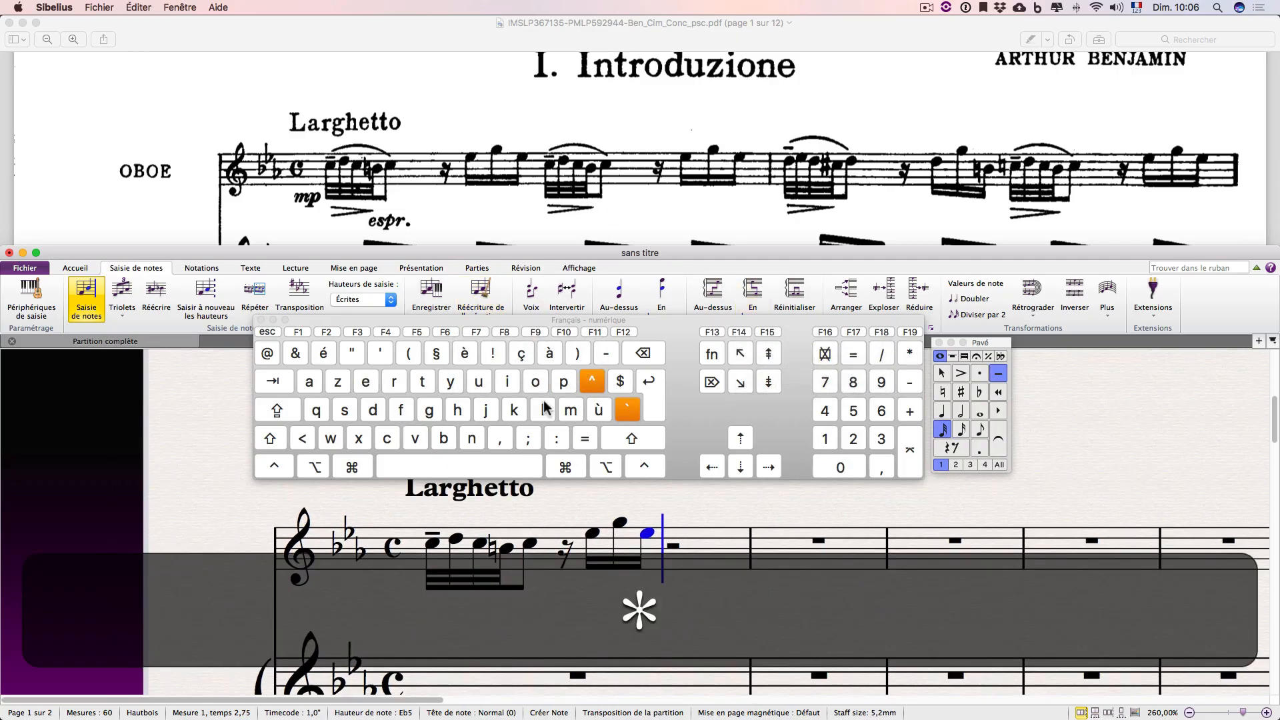
pyautogui.press('c')
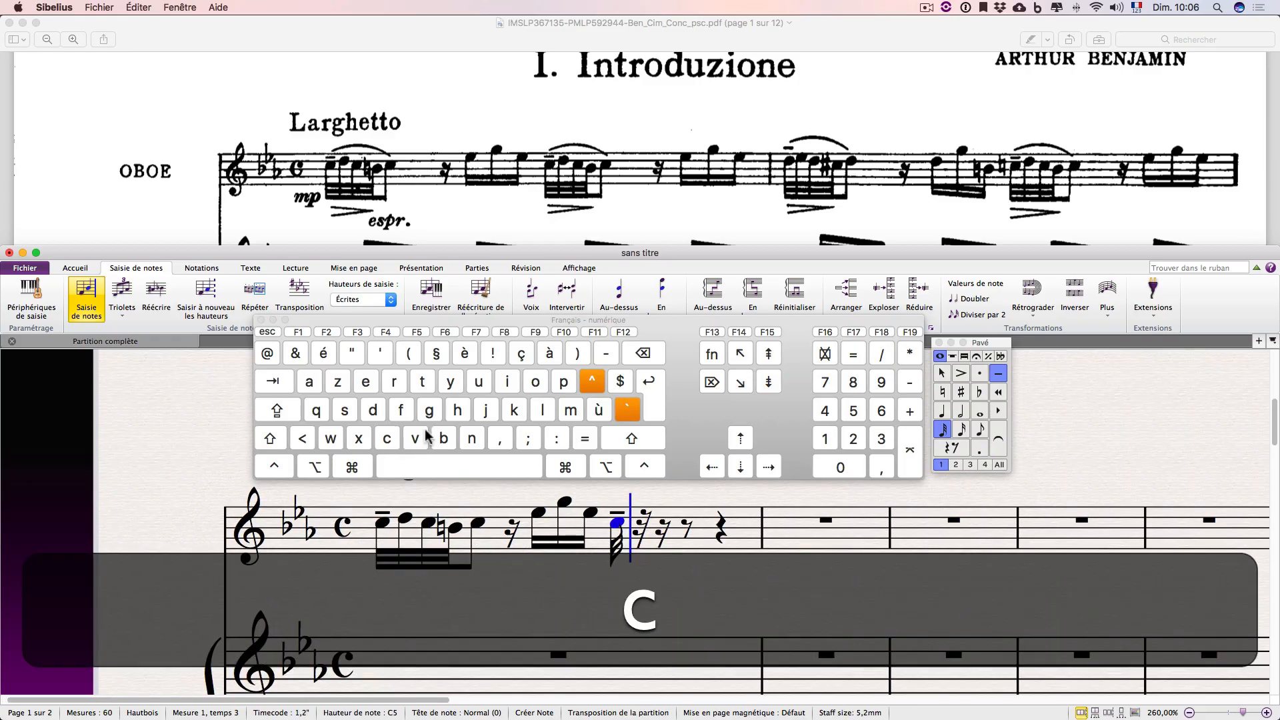
pyautogui.click(909, 353)
pyautogui.click(379, 409)
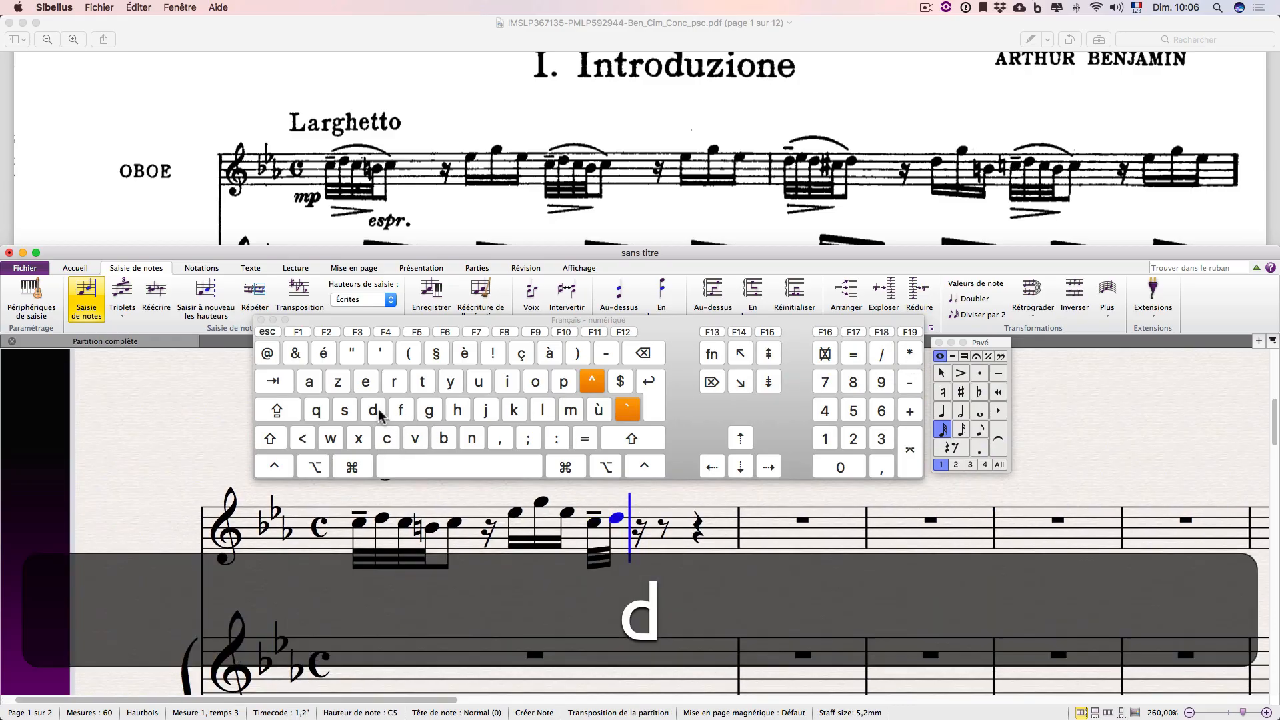
pyautogui.click(386, 434)
pyautogui.click(443, 438)
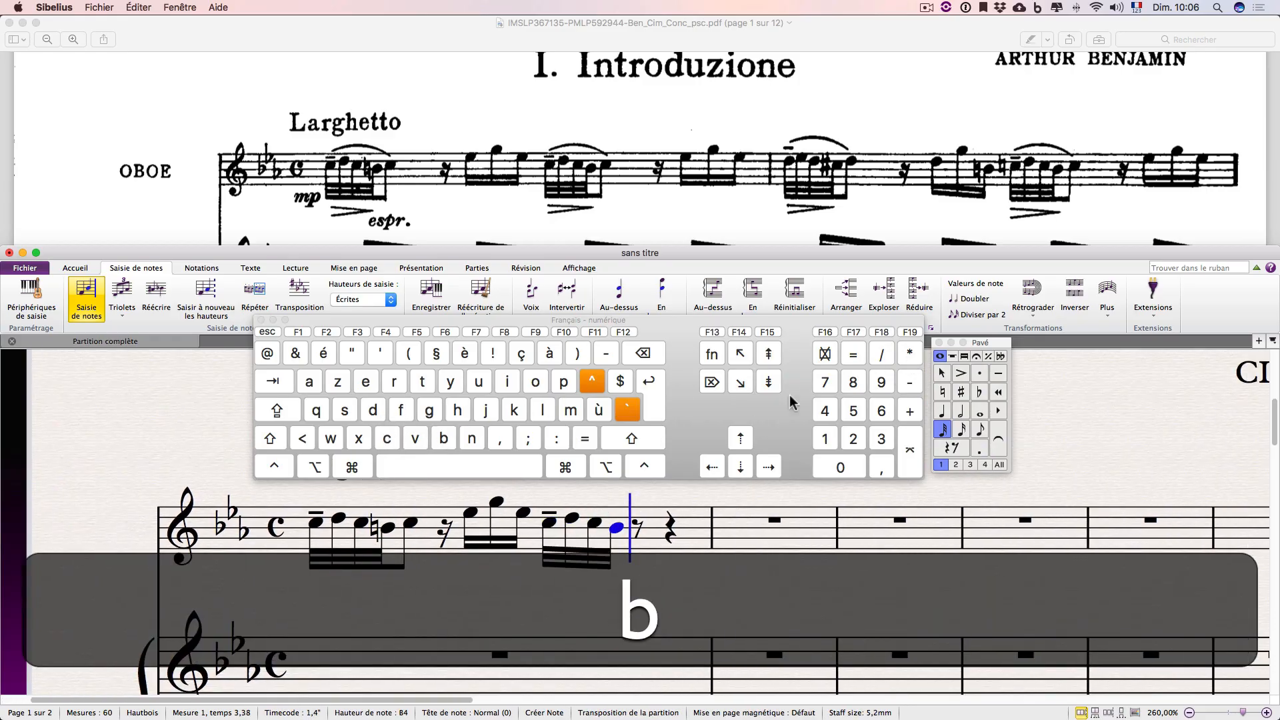
pyautogui.click(881, 438)
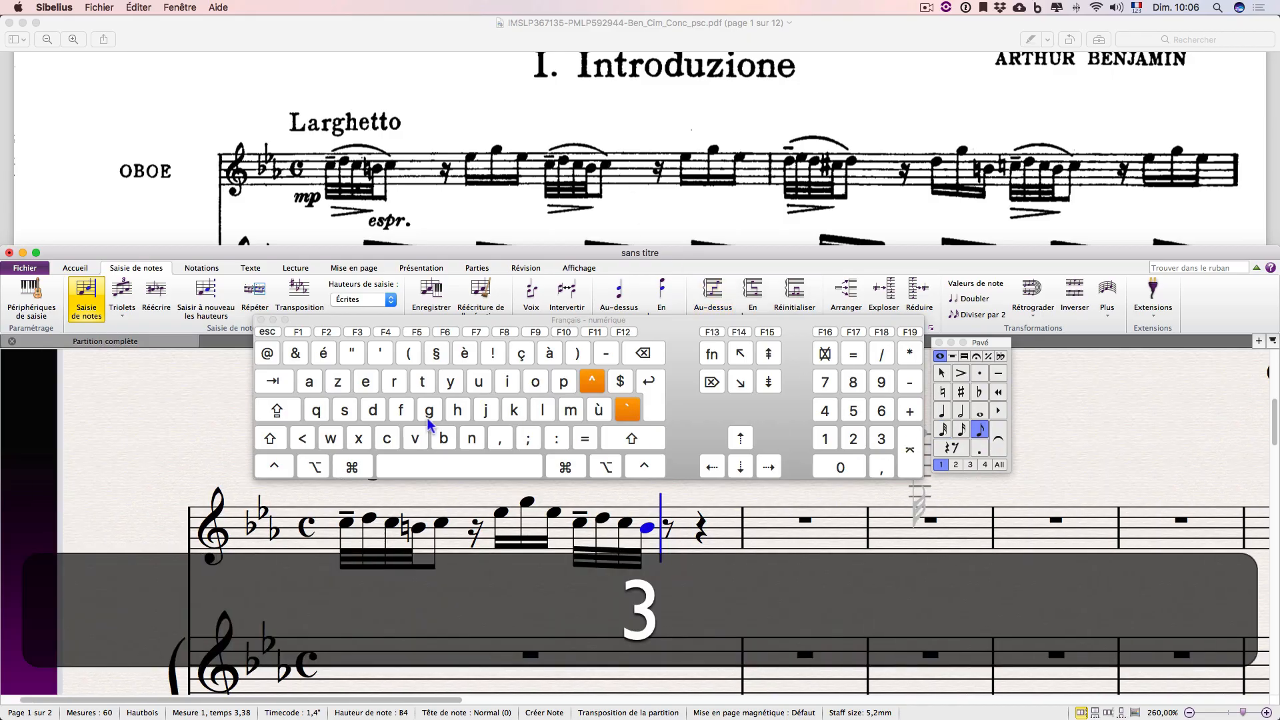
pyautogui.click(388, 438)
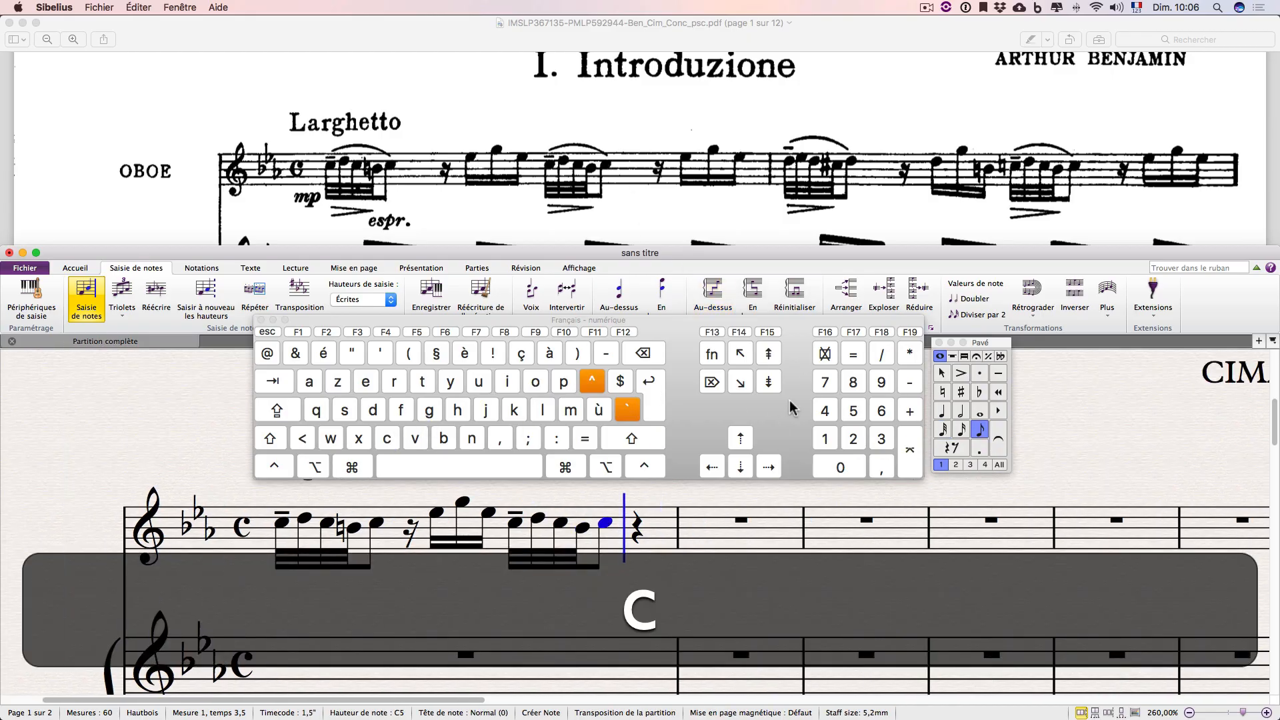
# Complete beat 4 of bar 1 with a sixteenth rest and sixteenth notes E-flat, G and E-flat.
pyautogui.click(853, 440)
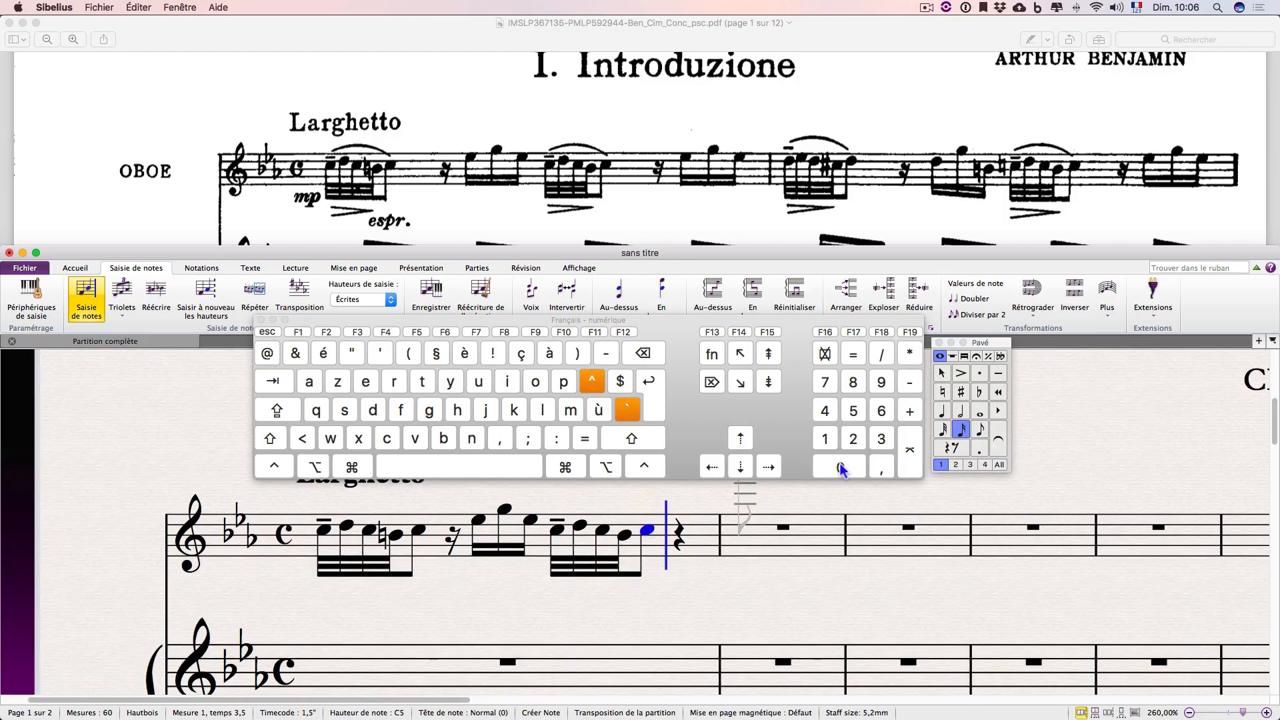
pyautogui.click(841, 468)
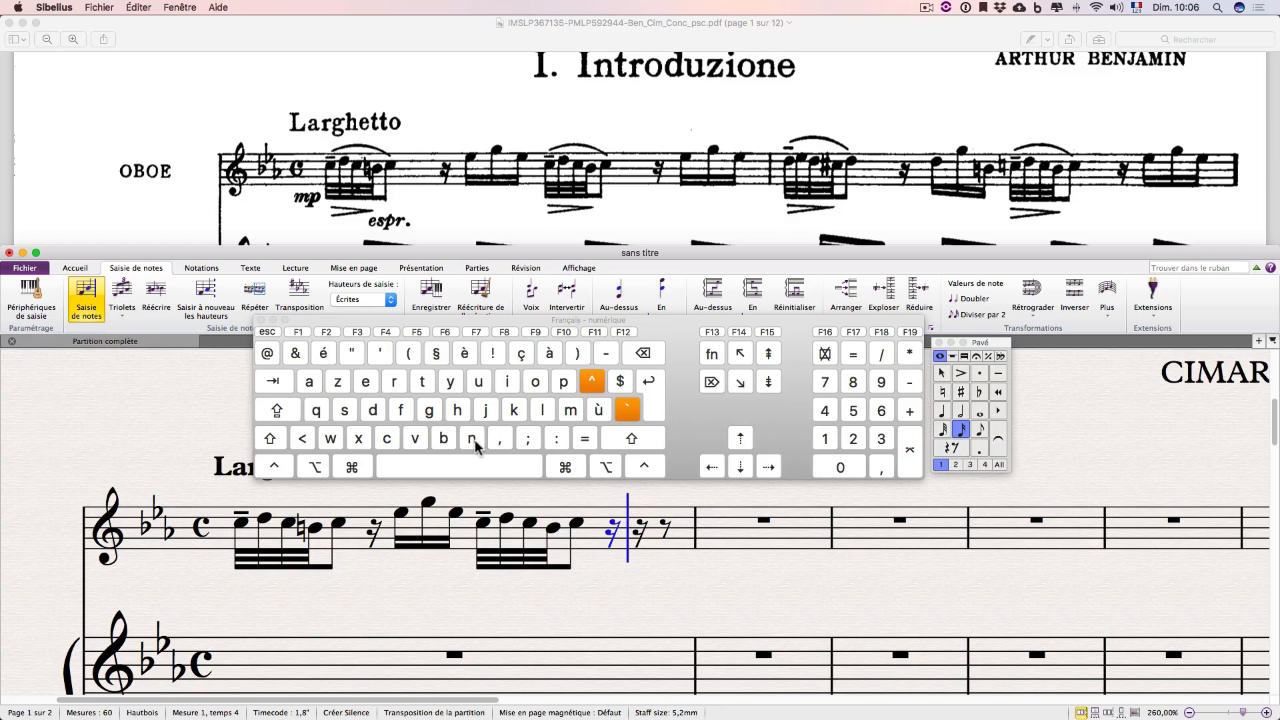
pyautogui.click(363, 381)
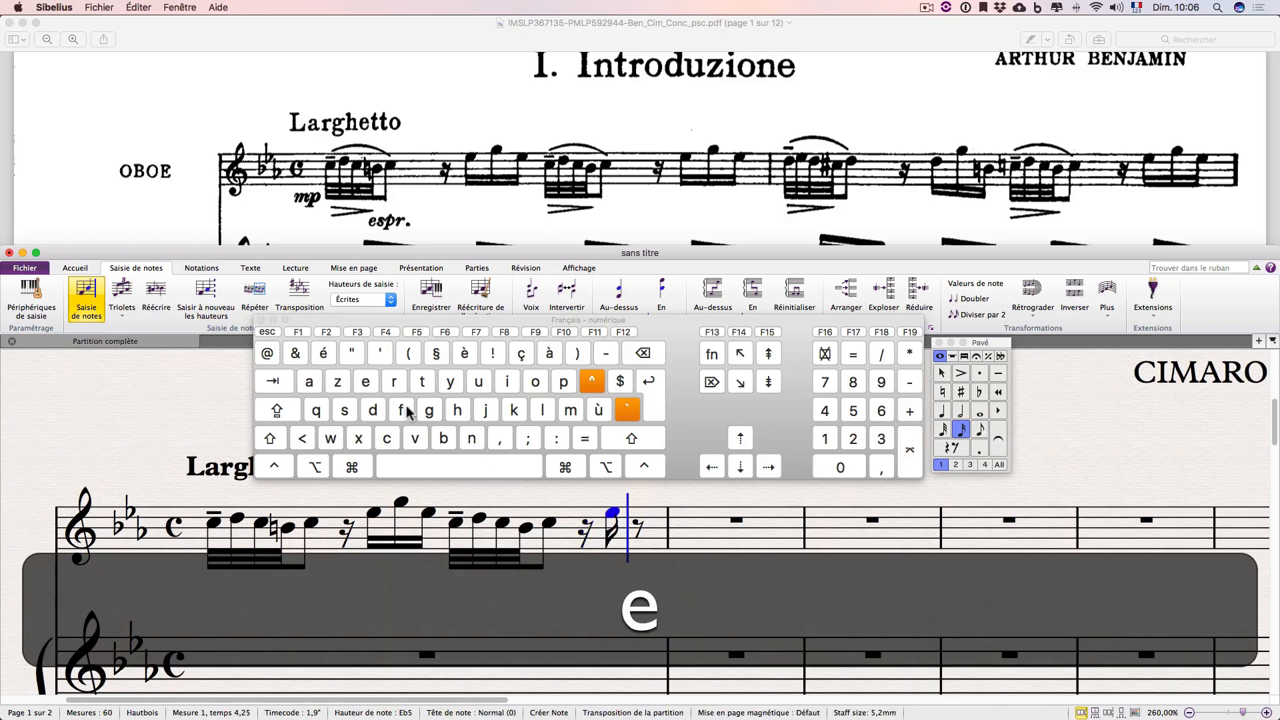
pyautogui.click(432, 410)
pyautogui.click(366, 383)
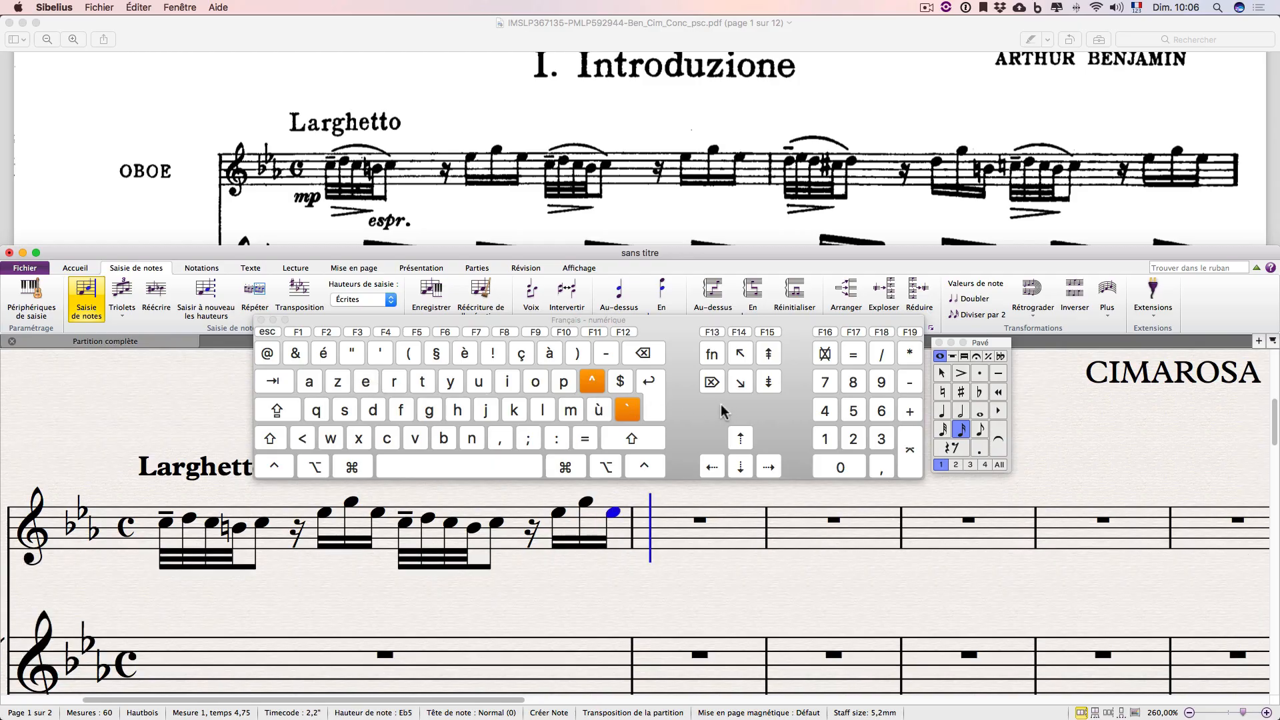
# Begin the oboe's bar 2 with thirty-second notes D (tenuto), E-flat, D, C-sharp and an eighth note D.
pyautogui.click(827, 437)
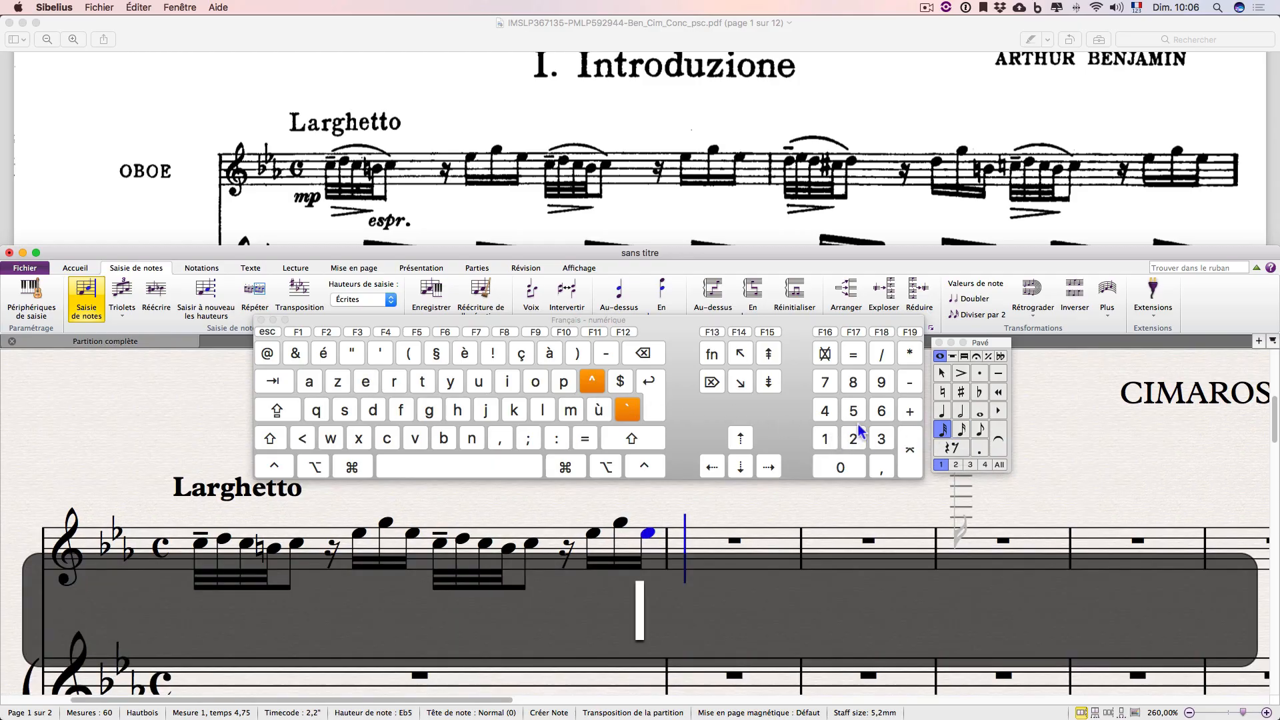
pyautogui.click(910, 353)
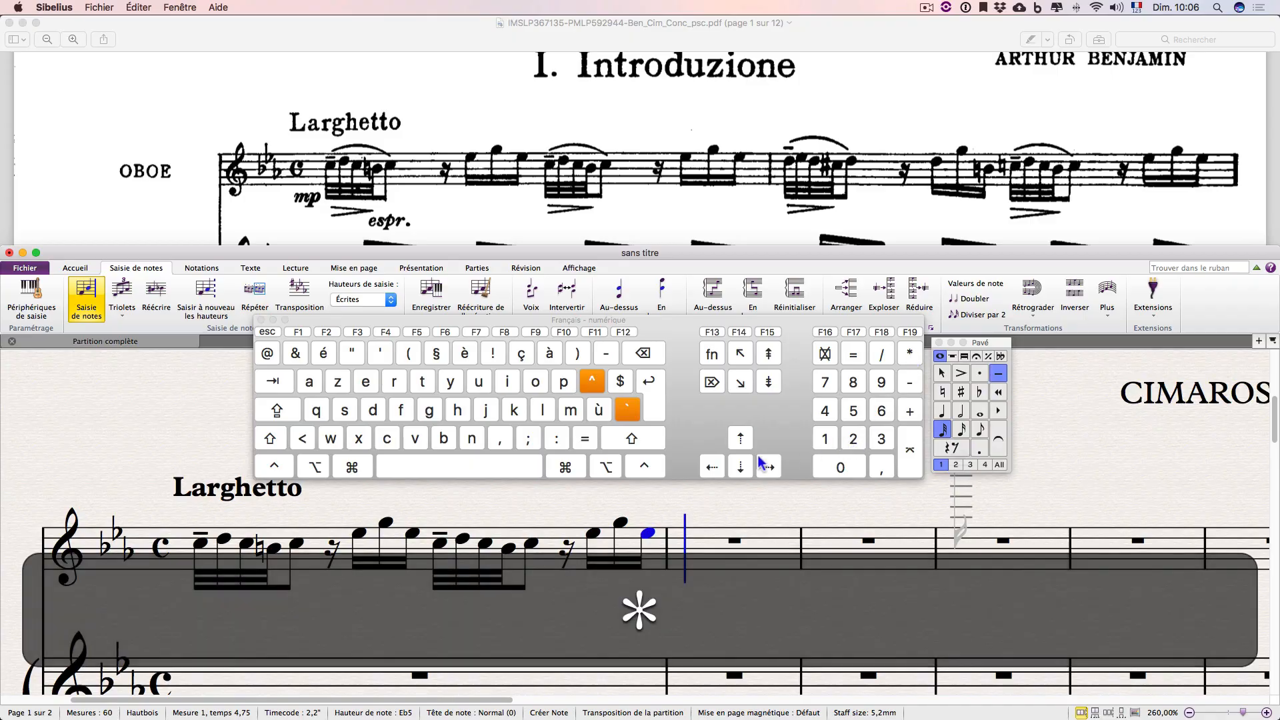
pyautogui.click(373, 410)
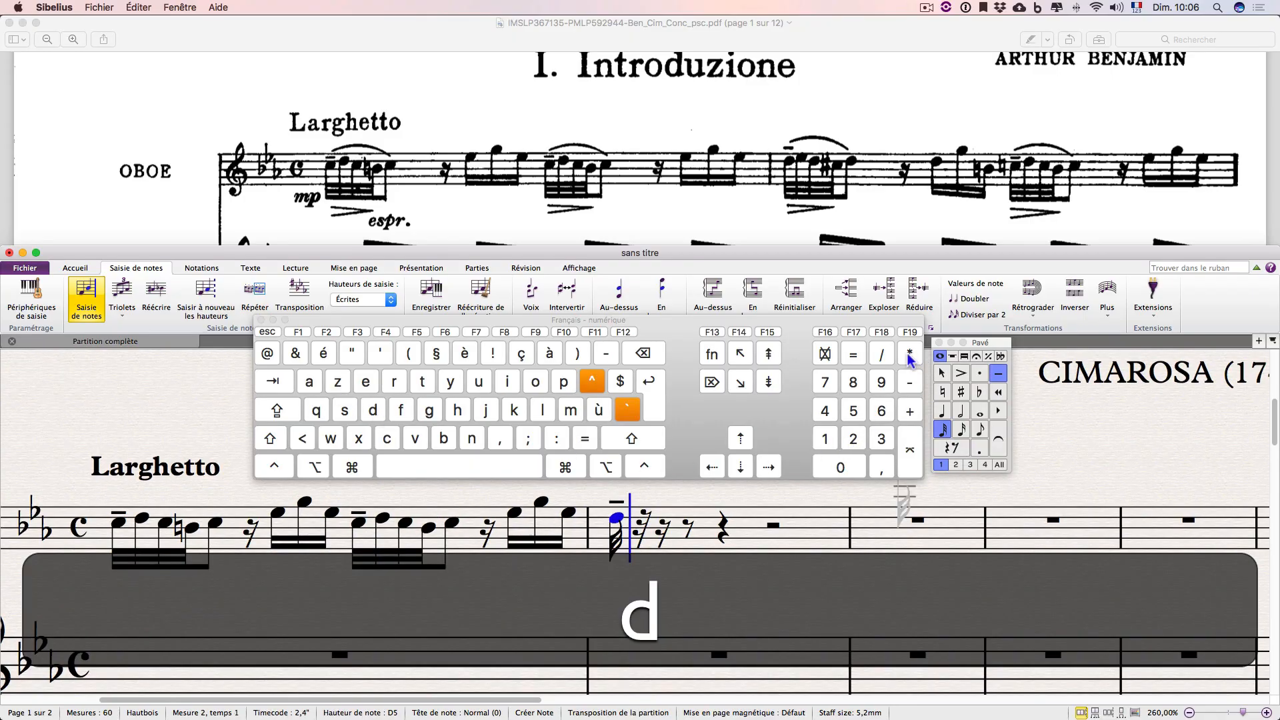
pyautogui.click(909, 355)
pyautogui.click(366, 384)
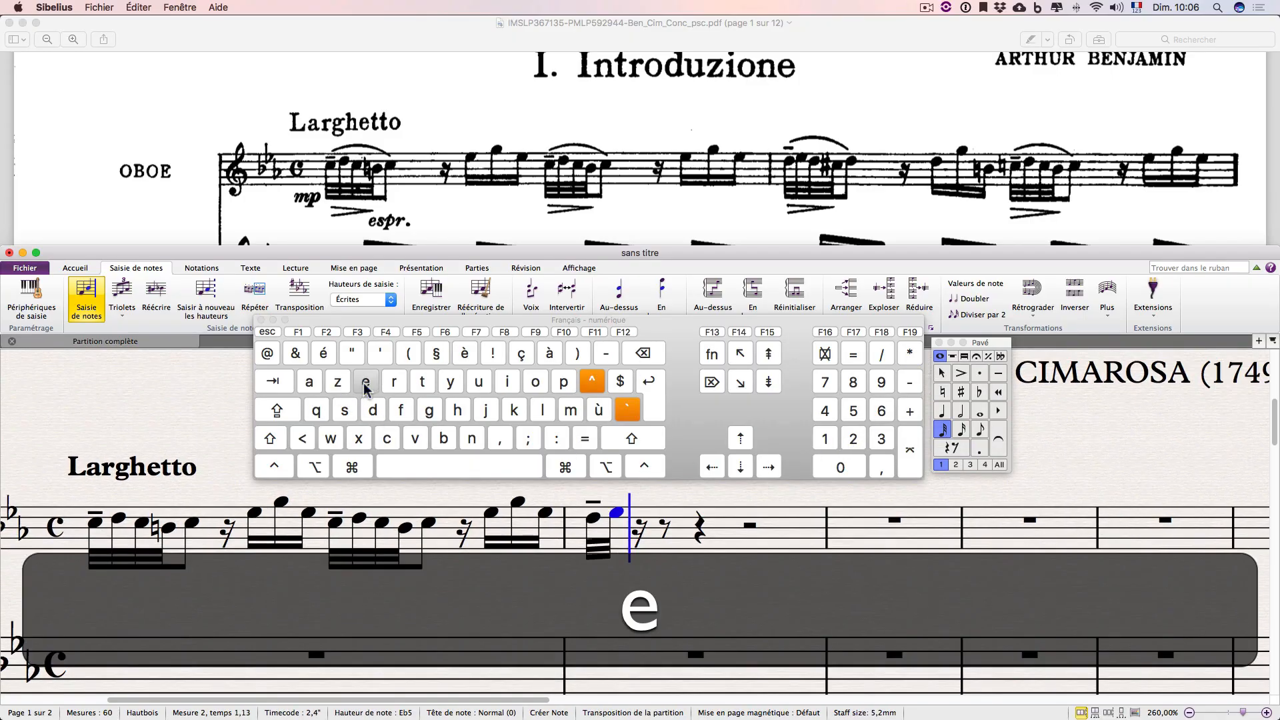
pyautogui.click(374, 410)
pyautogui.click(853, 382)
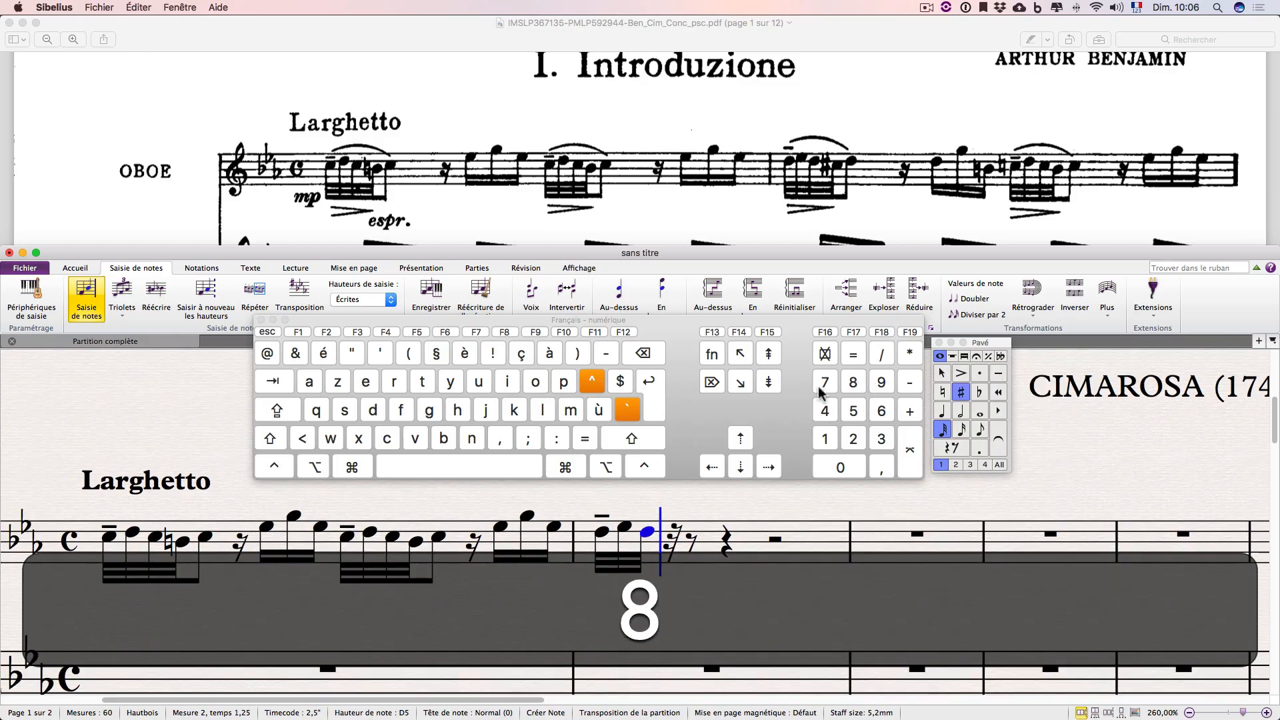
pyautogui.click(387, 438)
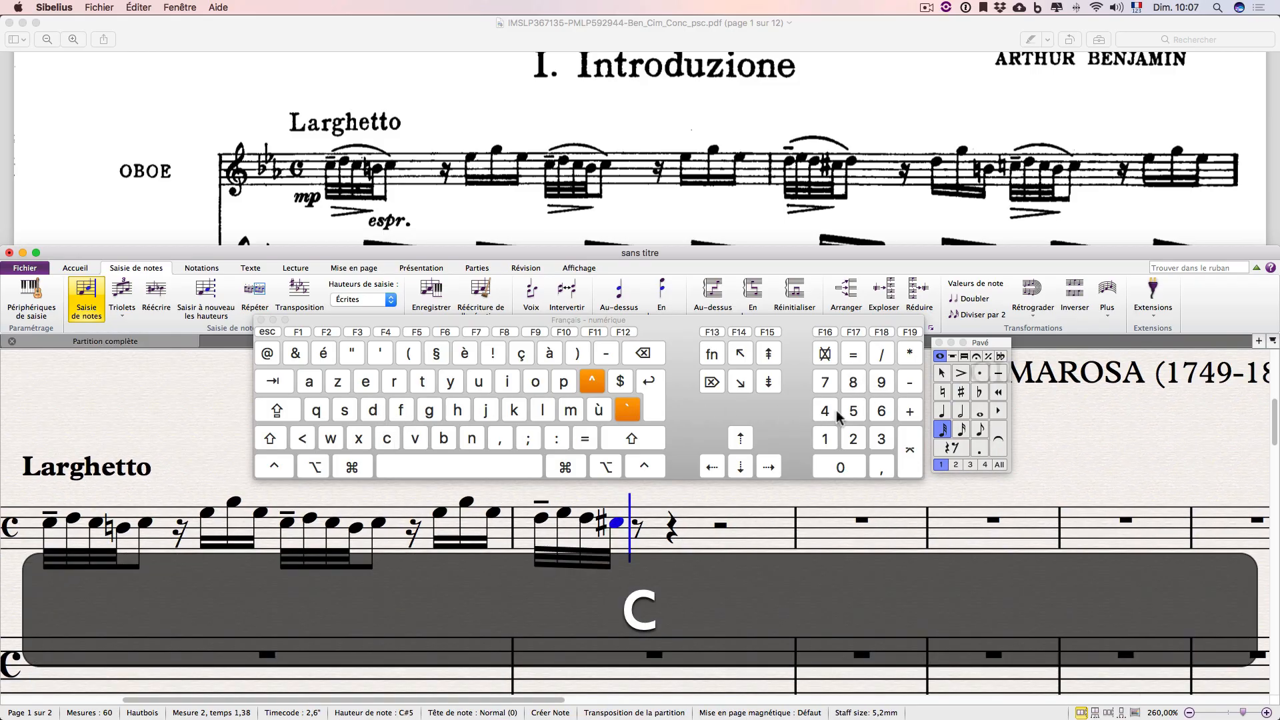
pyautogui.click(881, 439)
pyautogui.click(373, 412)
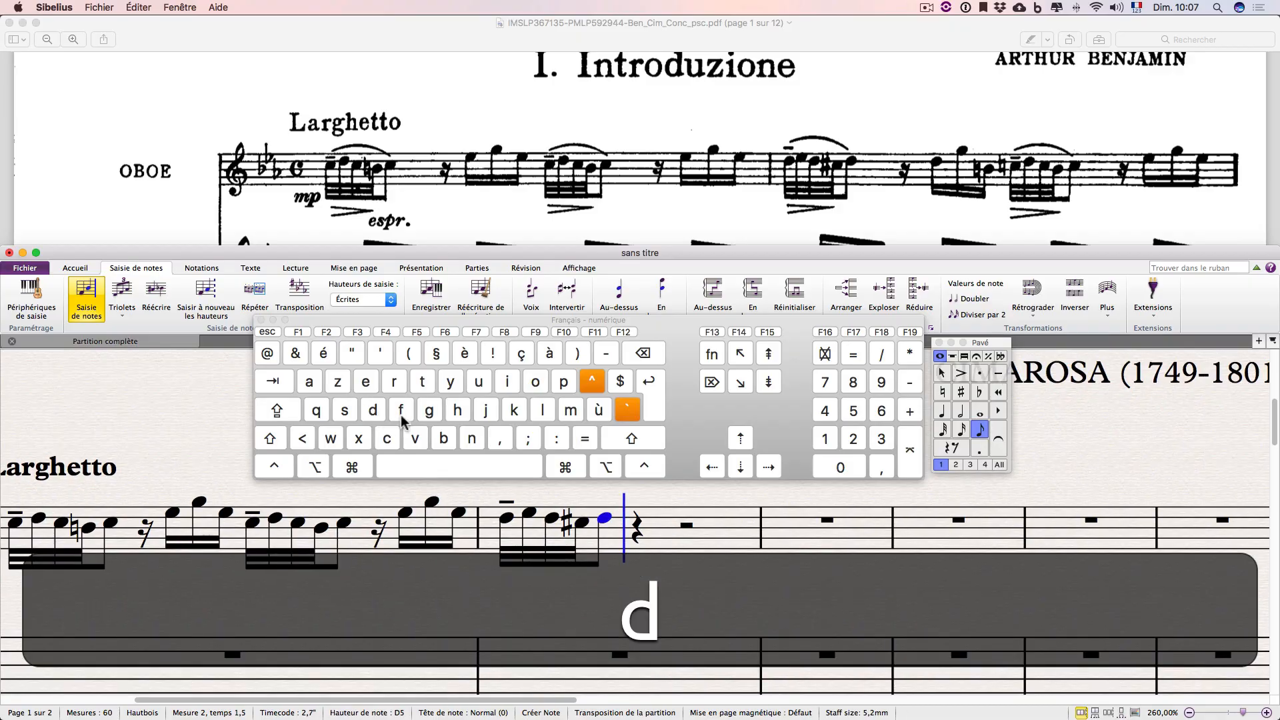
# Enter a sixteenth rest and sixteenth notes D, G and B-natural on beat 2 of the oboe's bar 2.
pyautogui.click(854, 438)
pyautogui.click(837, 466)
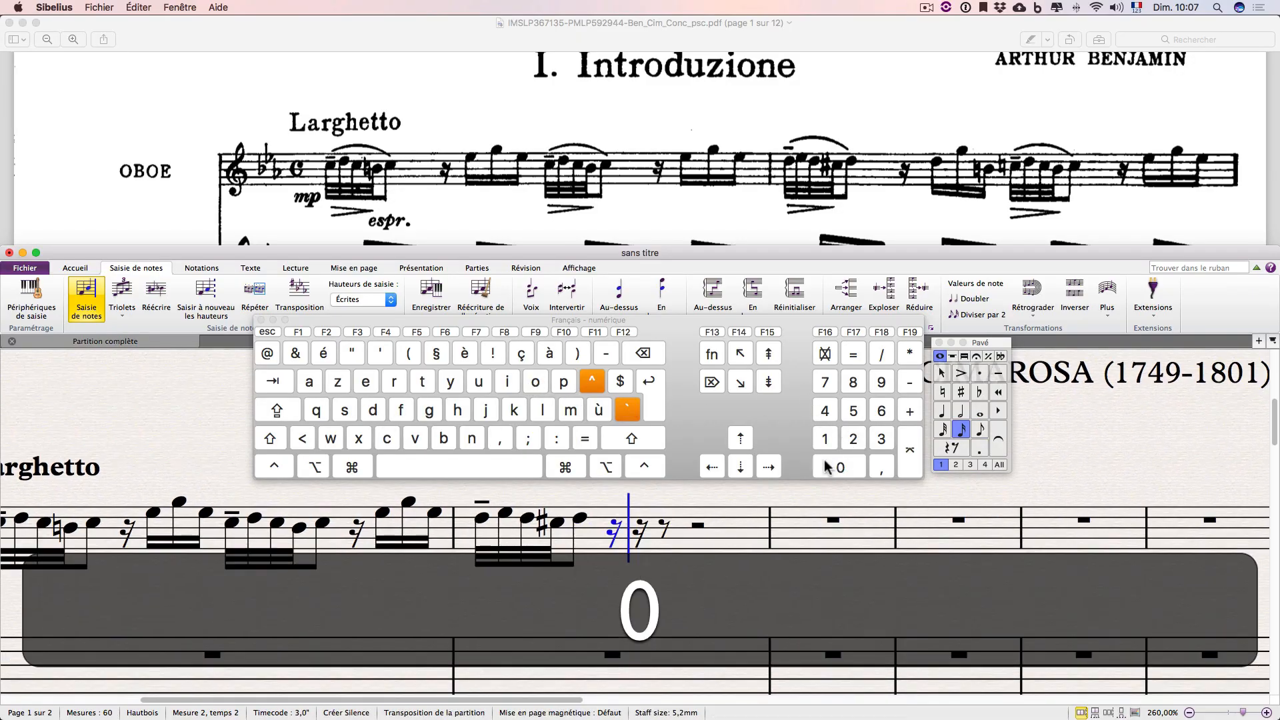
pyautogui.click(373, 411)
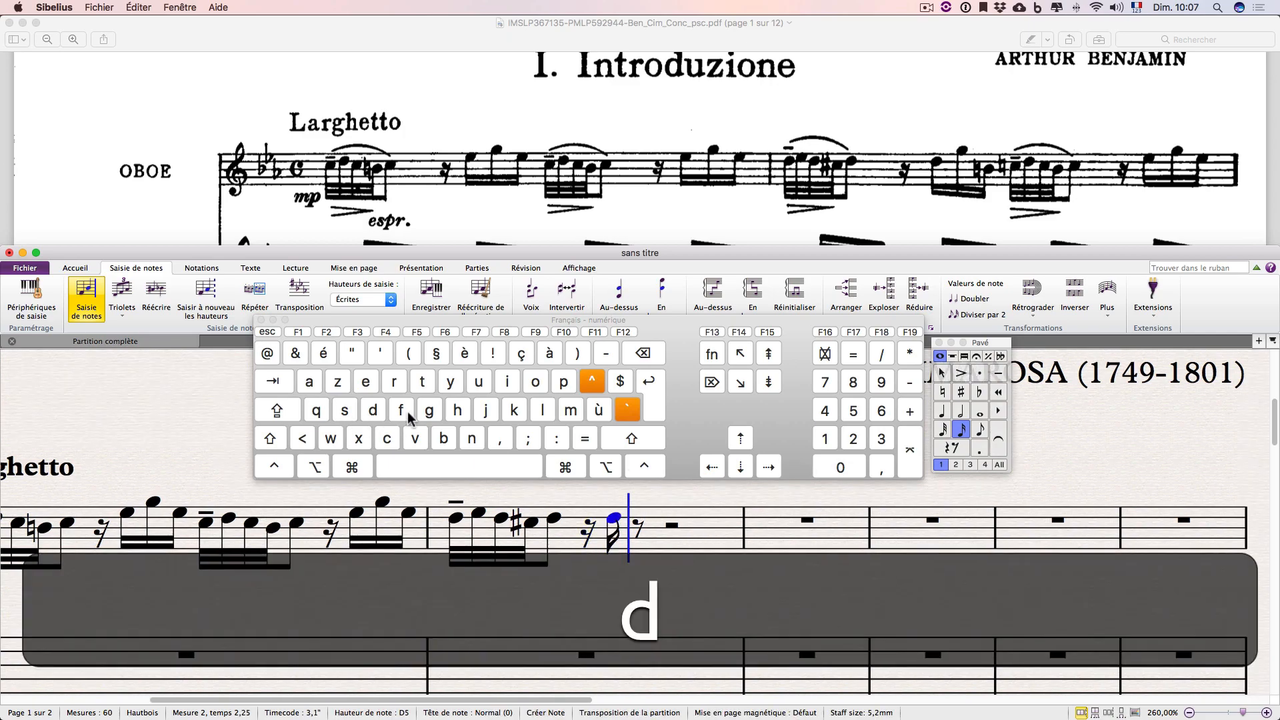
pyautogui.click(429, 411)
pyautogui.click(942, 392)
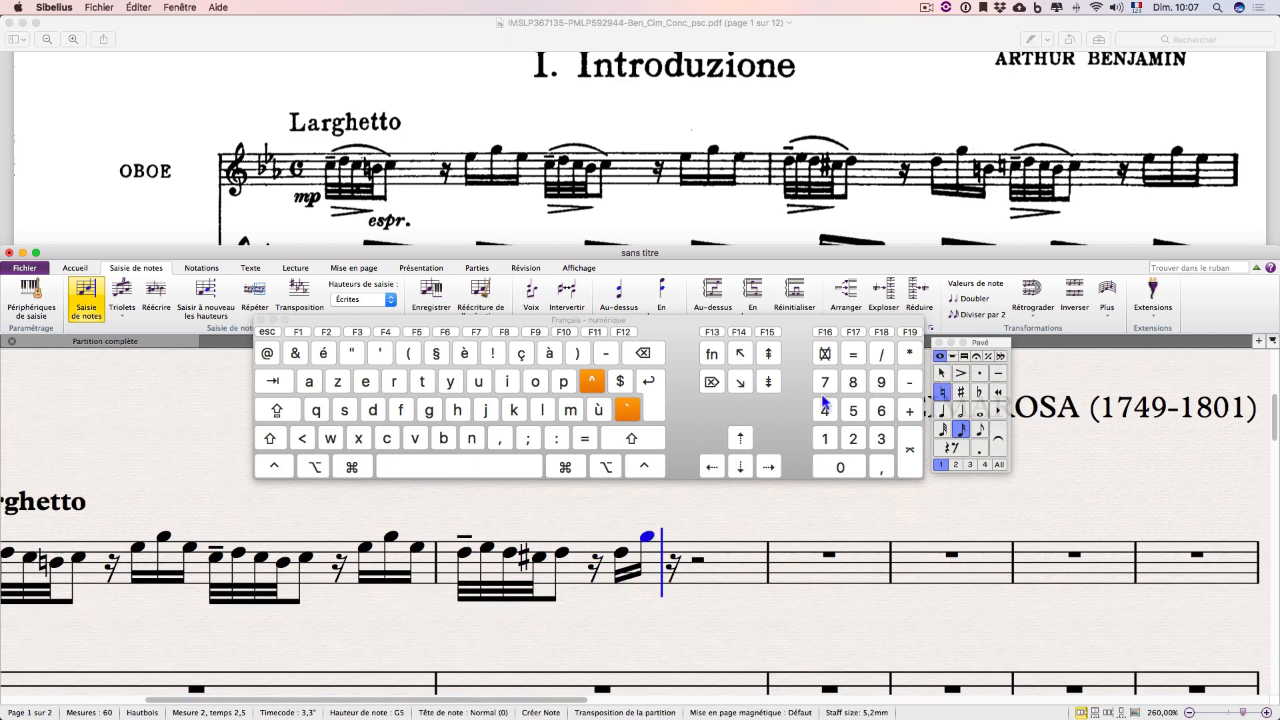
pyautogui.click(444, 439)
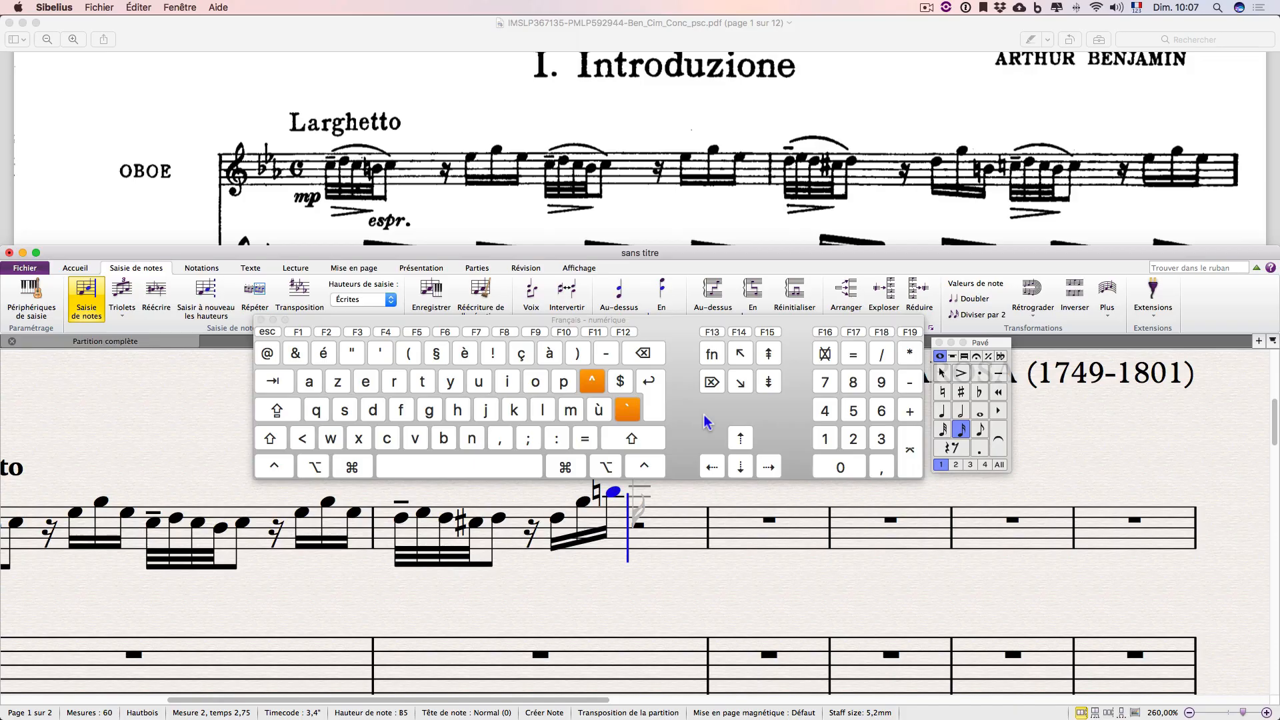
# Move the newly entered B-natural down one scale step and back up, and undo these pitch changes.
pyautogui.press('Down')
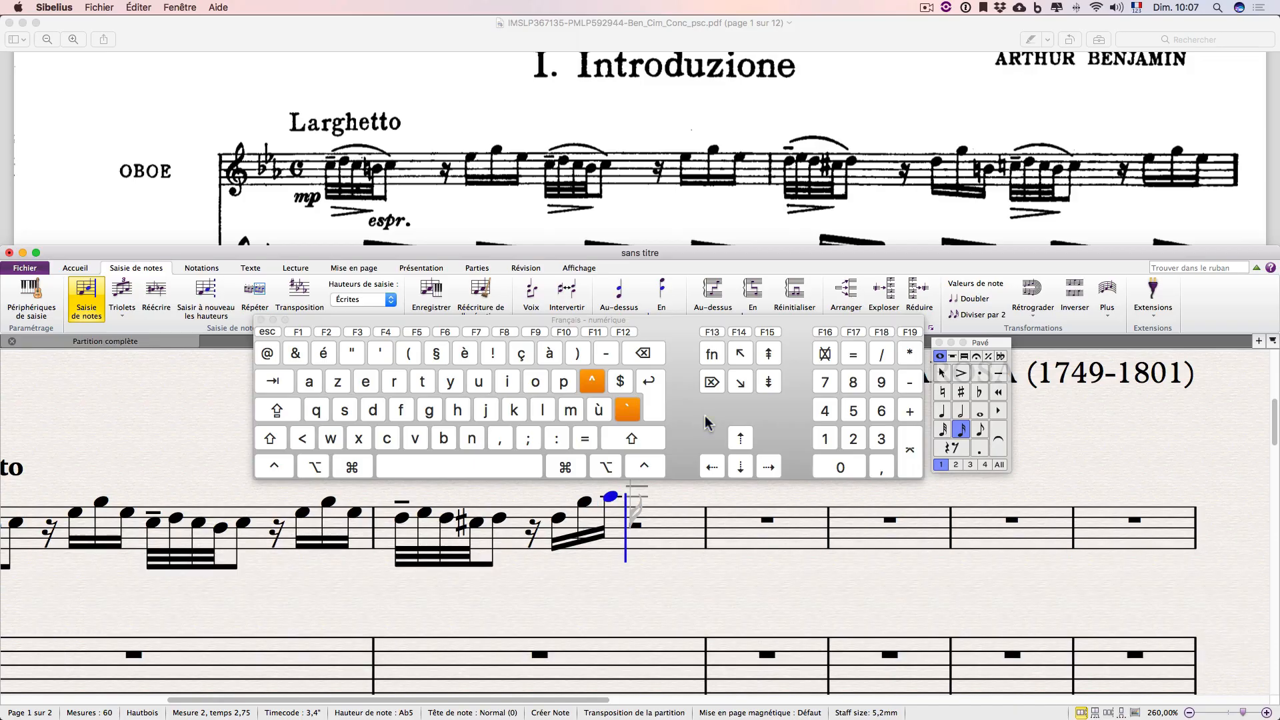
pyautogui.press('Up')
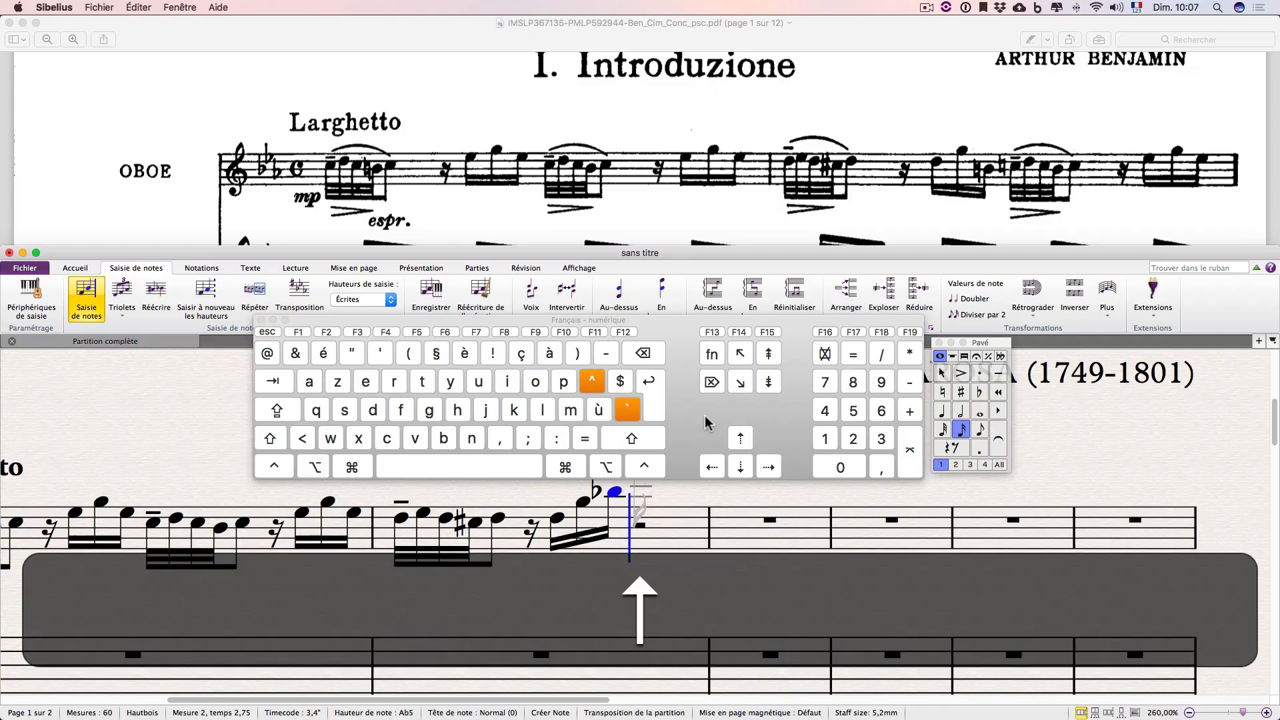
pyautogui.press('super+z')
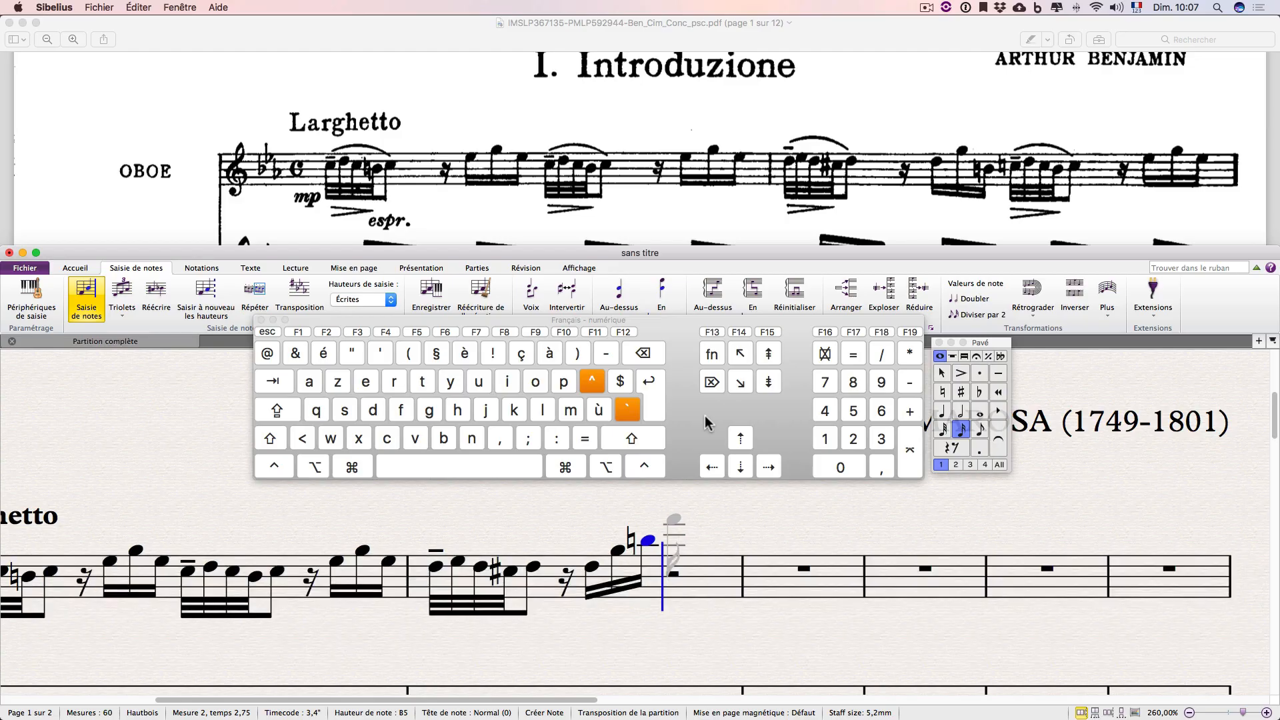
# Transpose the high B-natural at the end of beat 2 in bar 2 down one octave.
pyautogui.press('super')
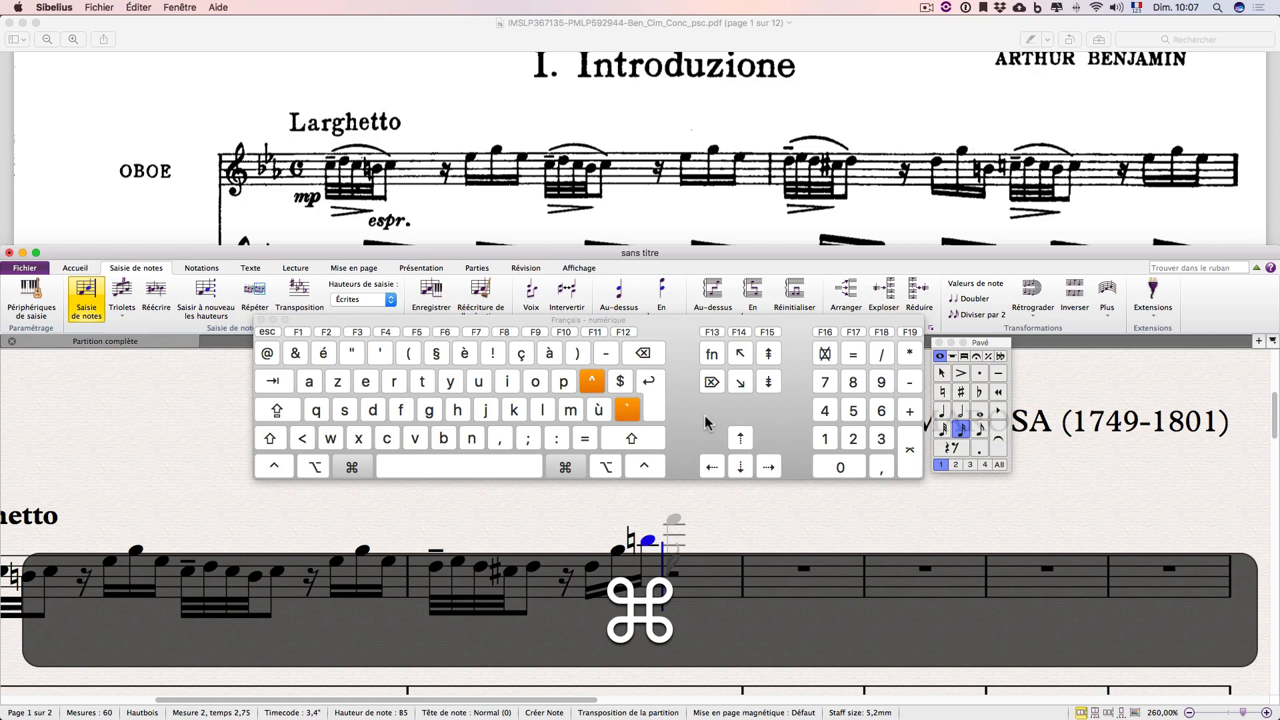
pyautogui.press('super+Down')
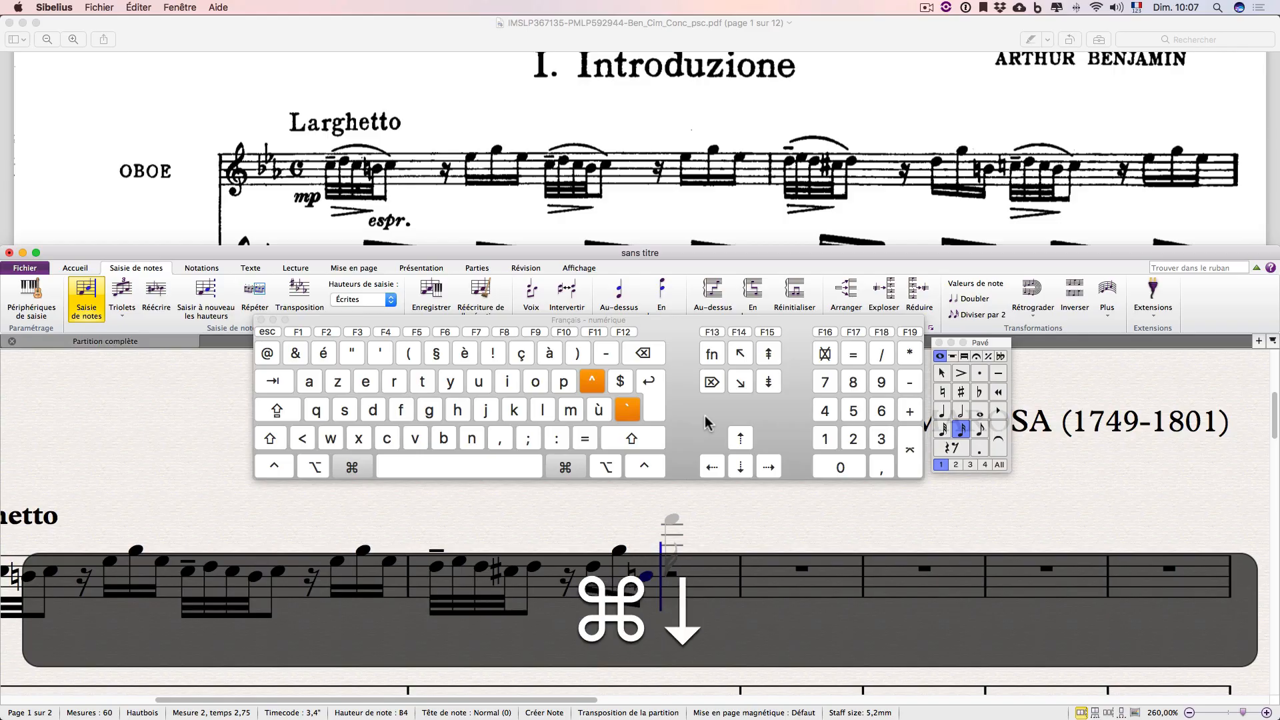
pyautogui.press('super+Down')
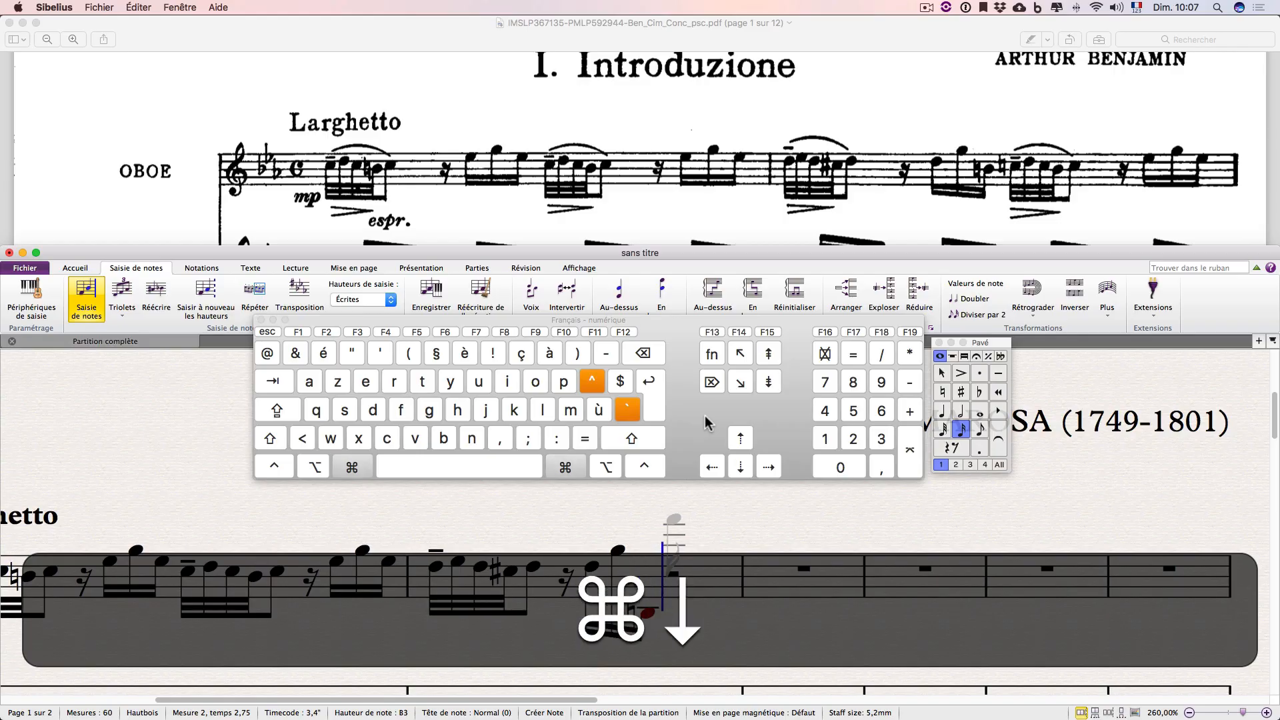
pyautogui.press('super+Up')
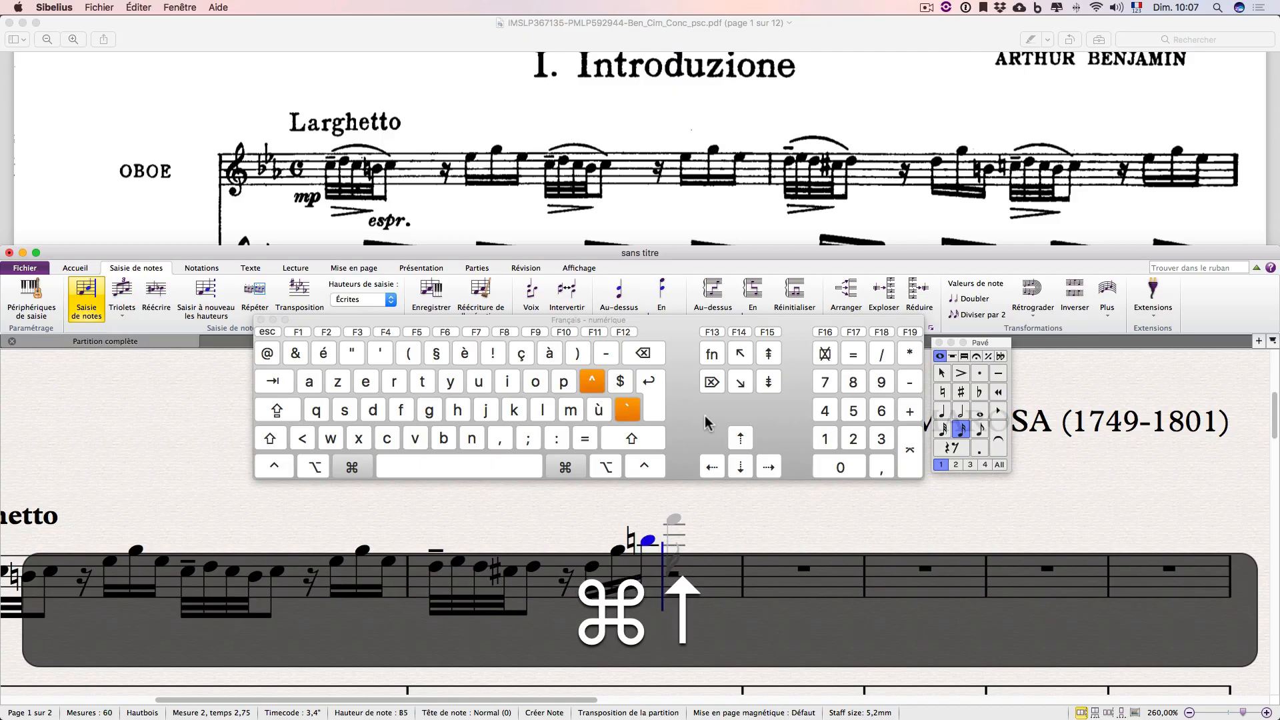
pyautogui.press('super+Down')
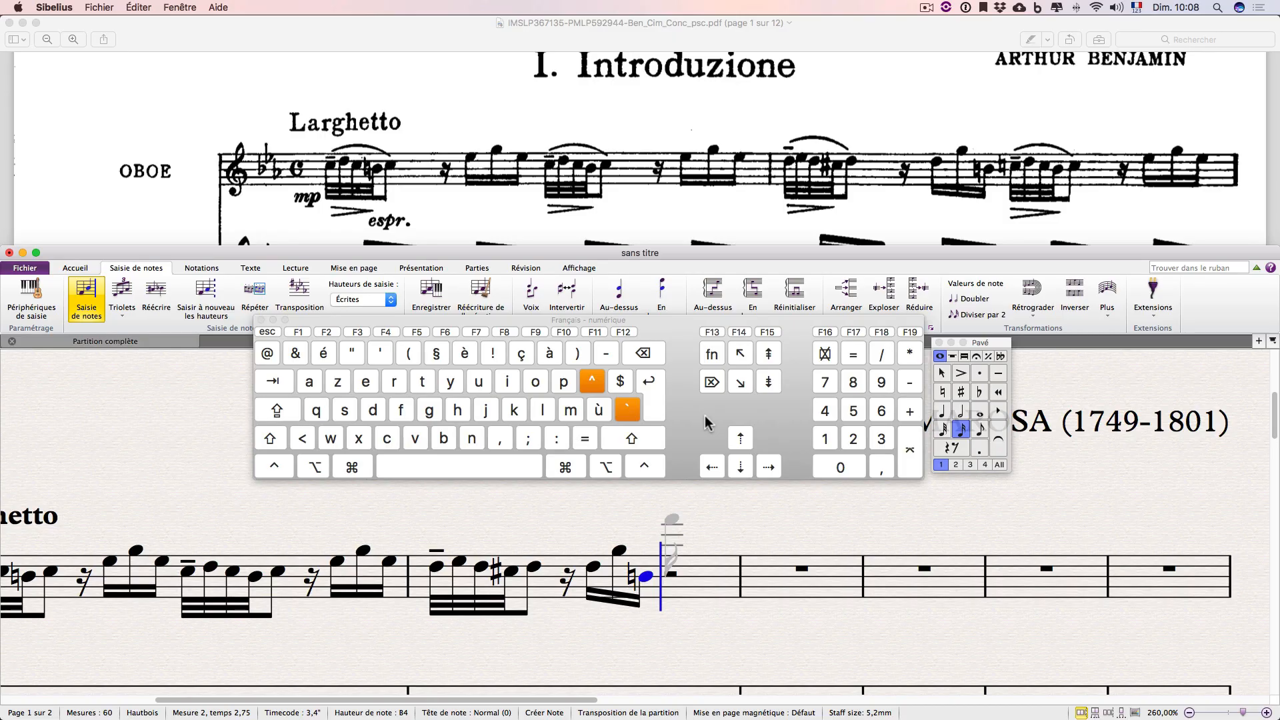
# Select the sixteenth-note G on beat 2 of bar 2, shift it up and down by semitones, and return it to G.
pyautogui.press('Left')
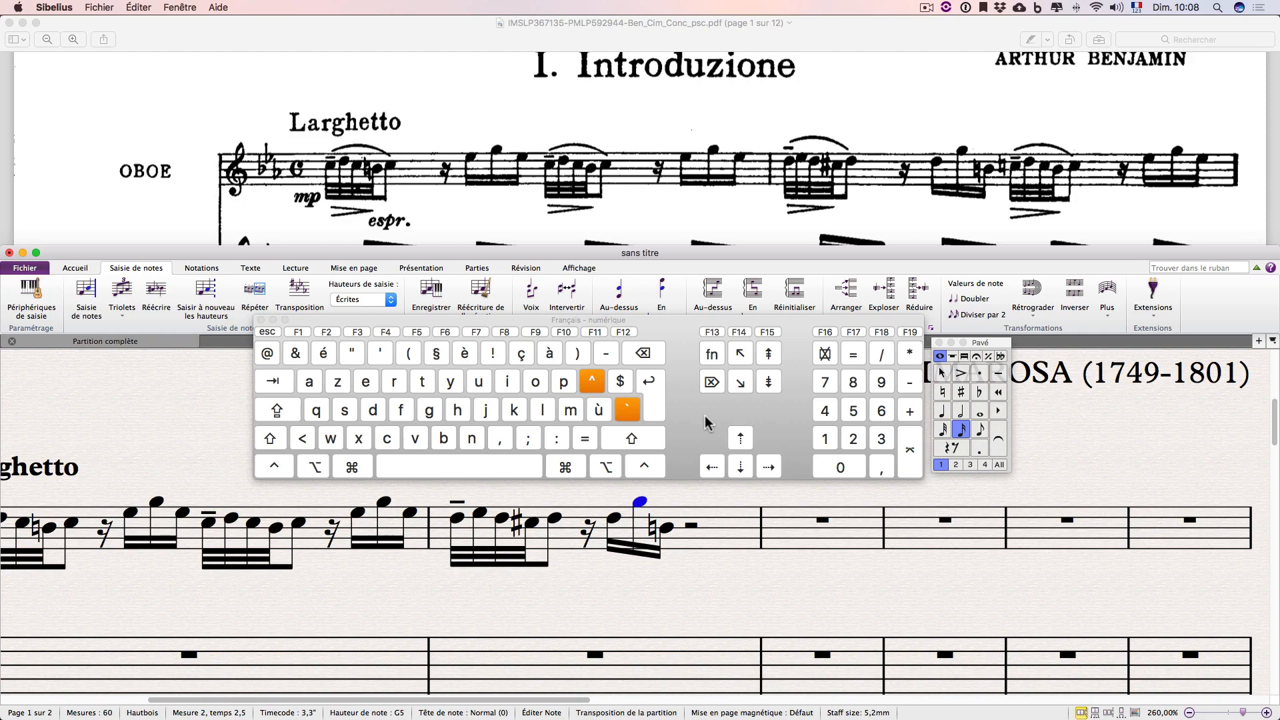
pyautogui.hotkey('ctrl', 'Up')
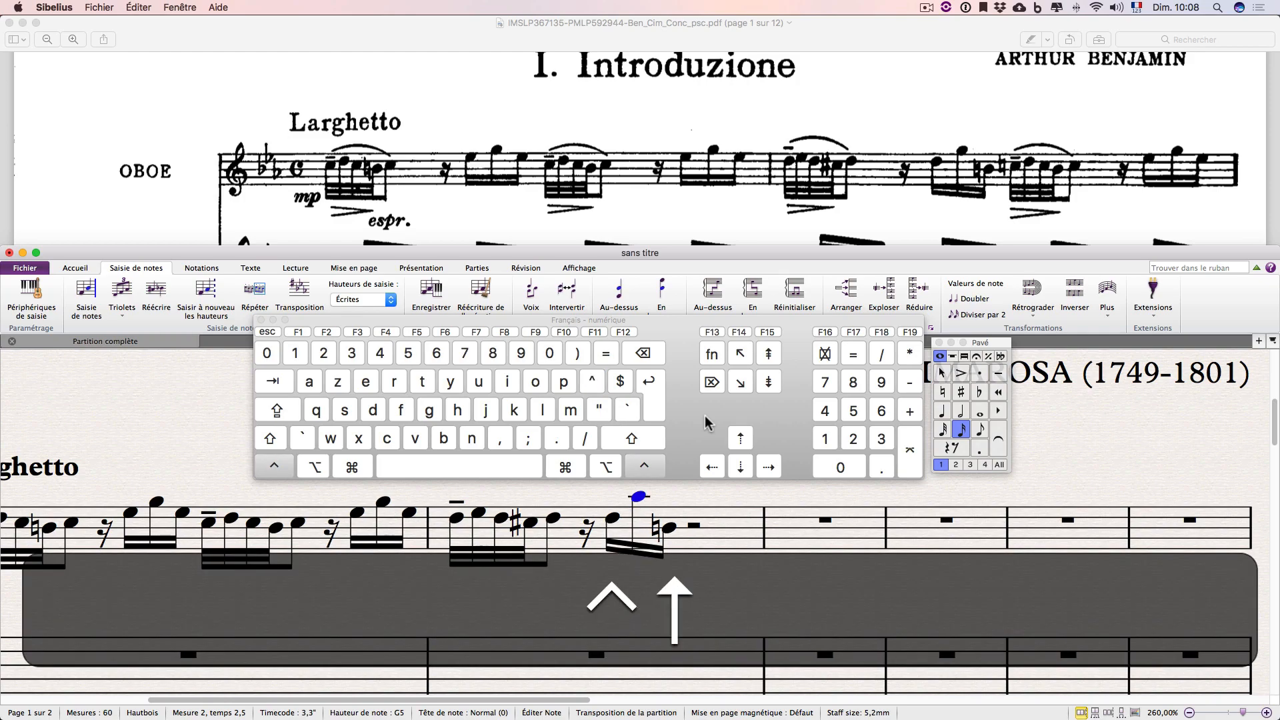
pyautogui.hotkey('ctrl', 'Down')
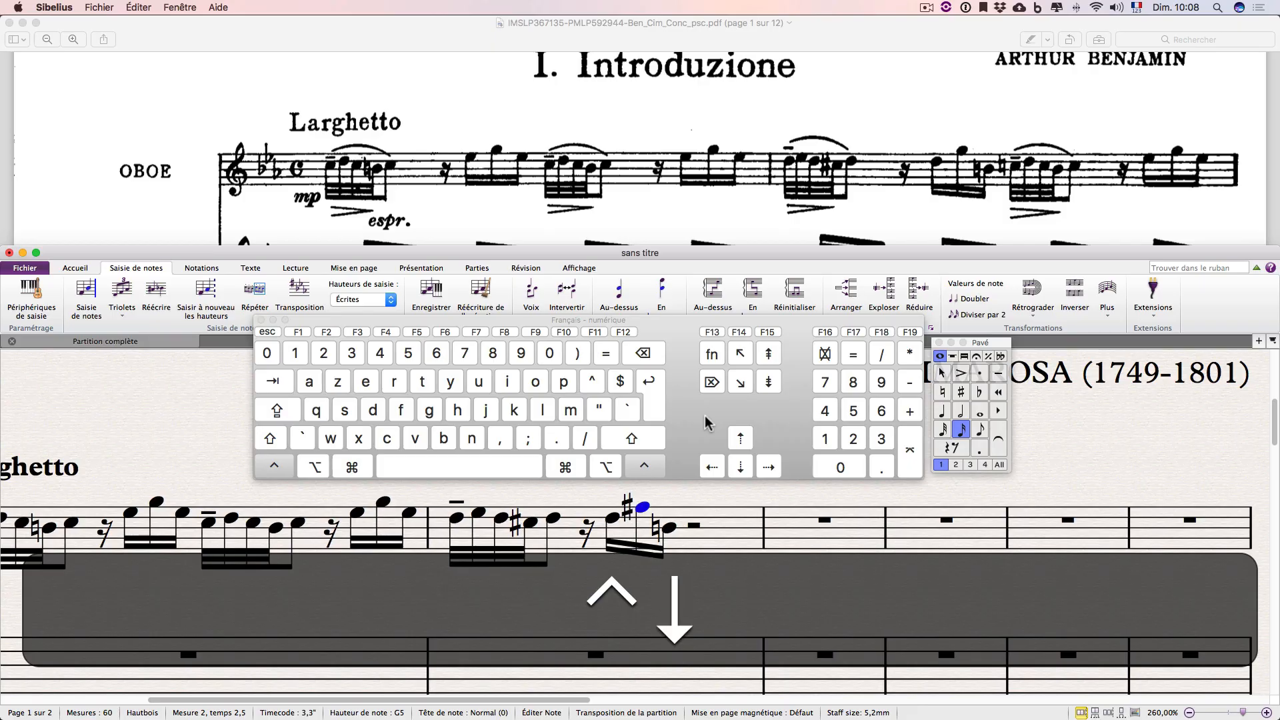
pyautogui.hotkey('ctrl', 'Up')
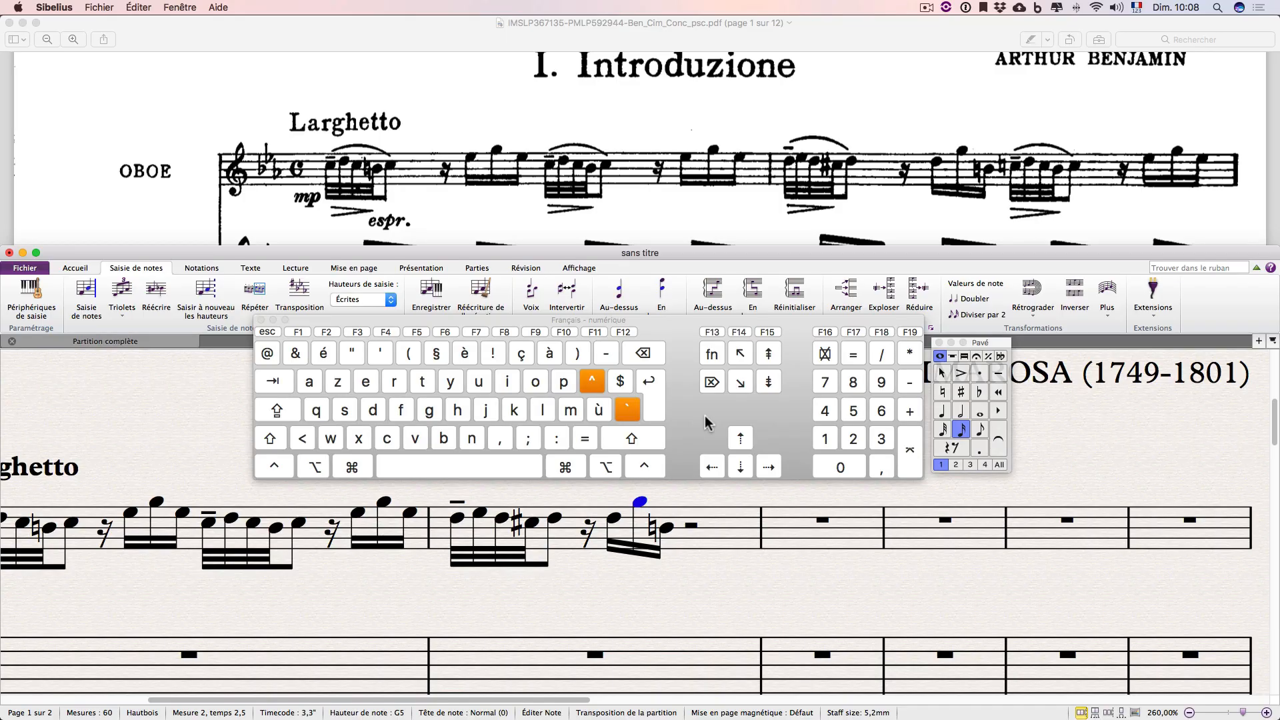
pyautogui.hotkey('ctrl', 'Down')
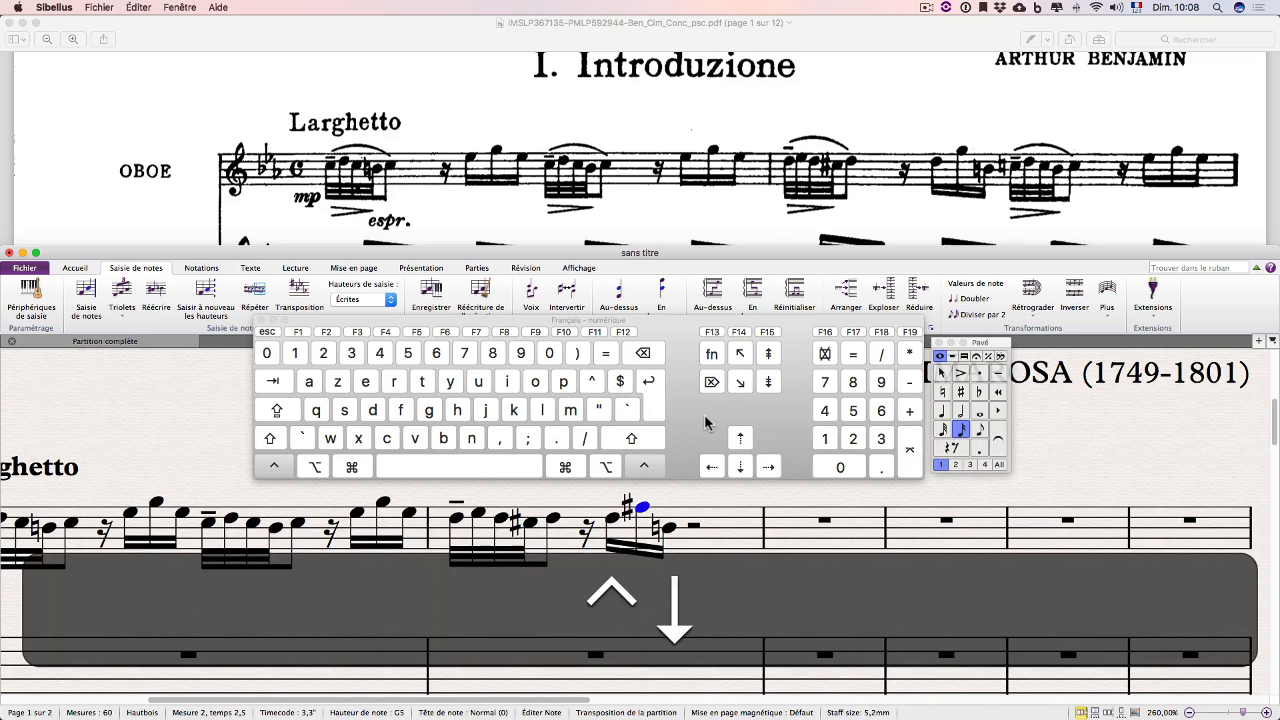
pyautogui.hotkey('ctrl', 'Up')
pyautogui.hotkey('ctrl', 'Up')
pyautogui.hotkey('ctrl', 'Down')
pyautogui.hotkey('ctrl', 'Up')
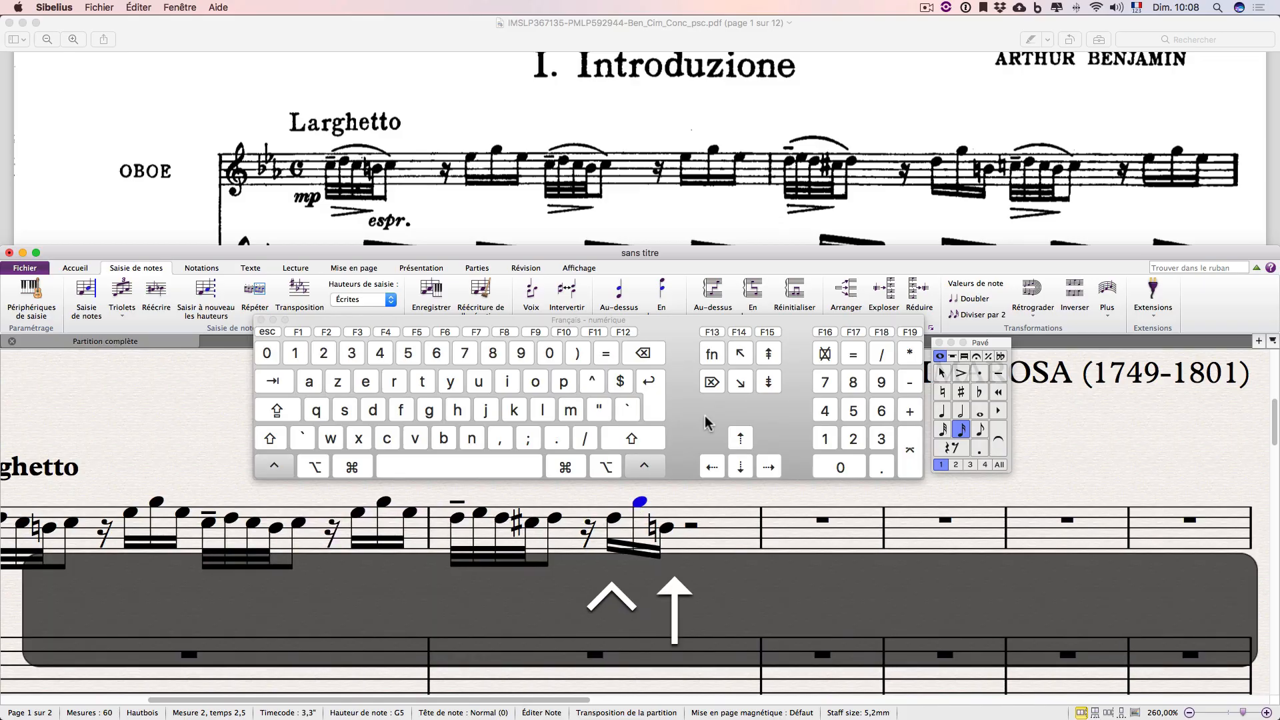
pyautogui.hotkey('ctrl', 'Down')
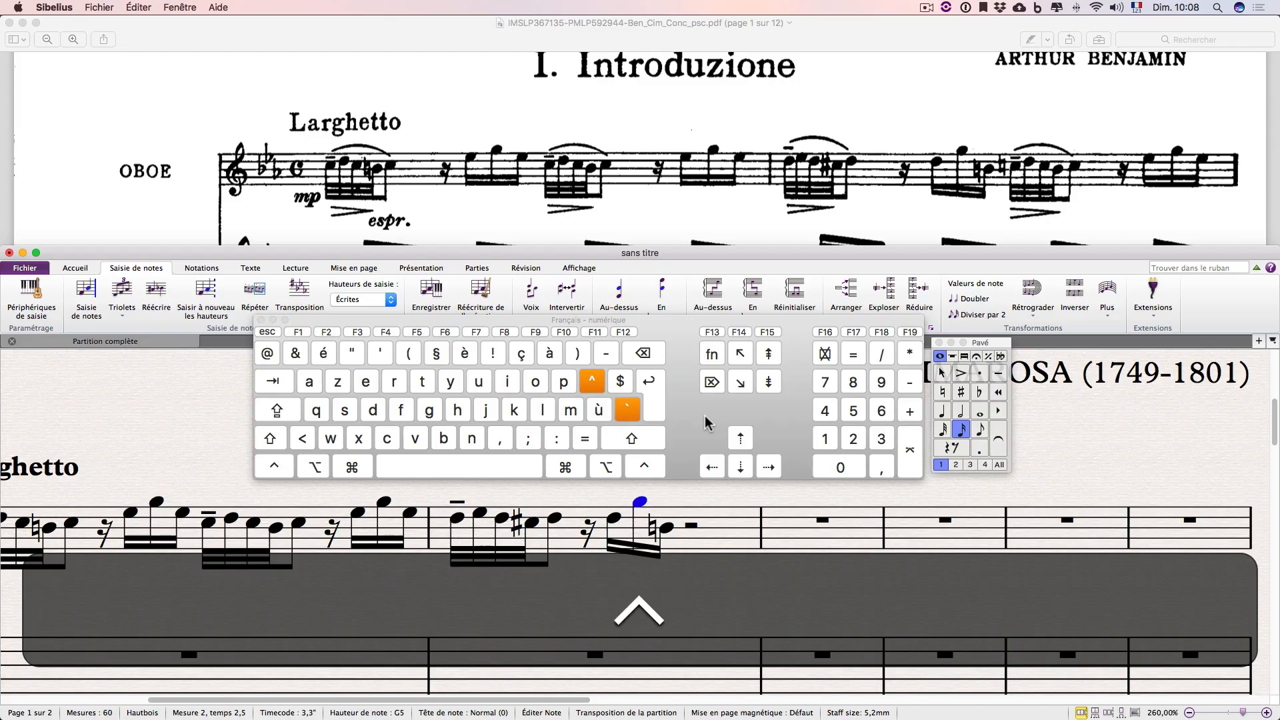
pyautogui.hotkey('ctrl', 'Down')
pyautogui.hotkey('ctrl', 'Up')
pyautogui.hotkey('ctrl', 'Up')
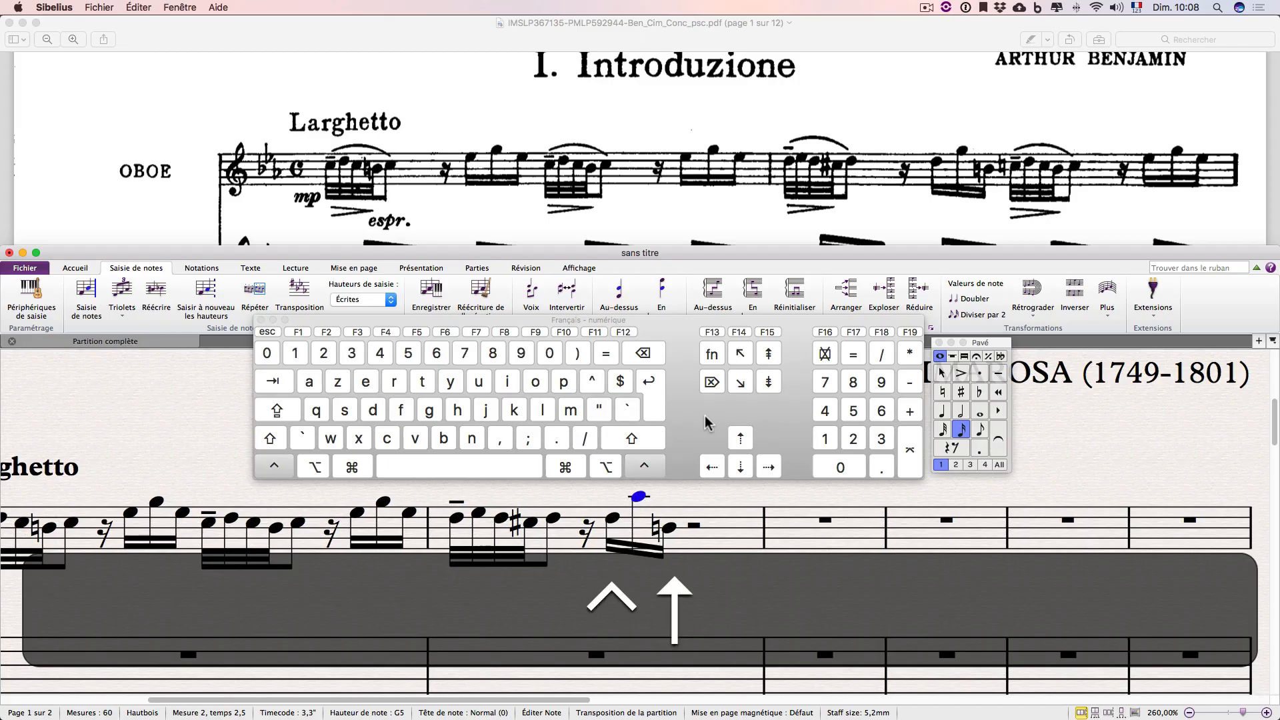
pyautogui.hotkey('ctrl', 'Down')
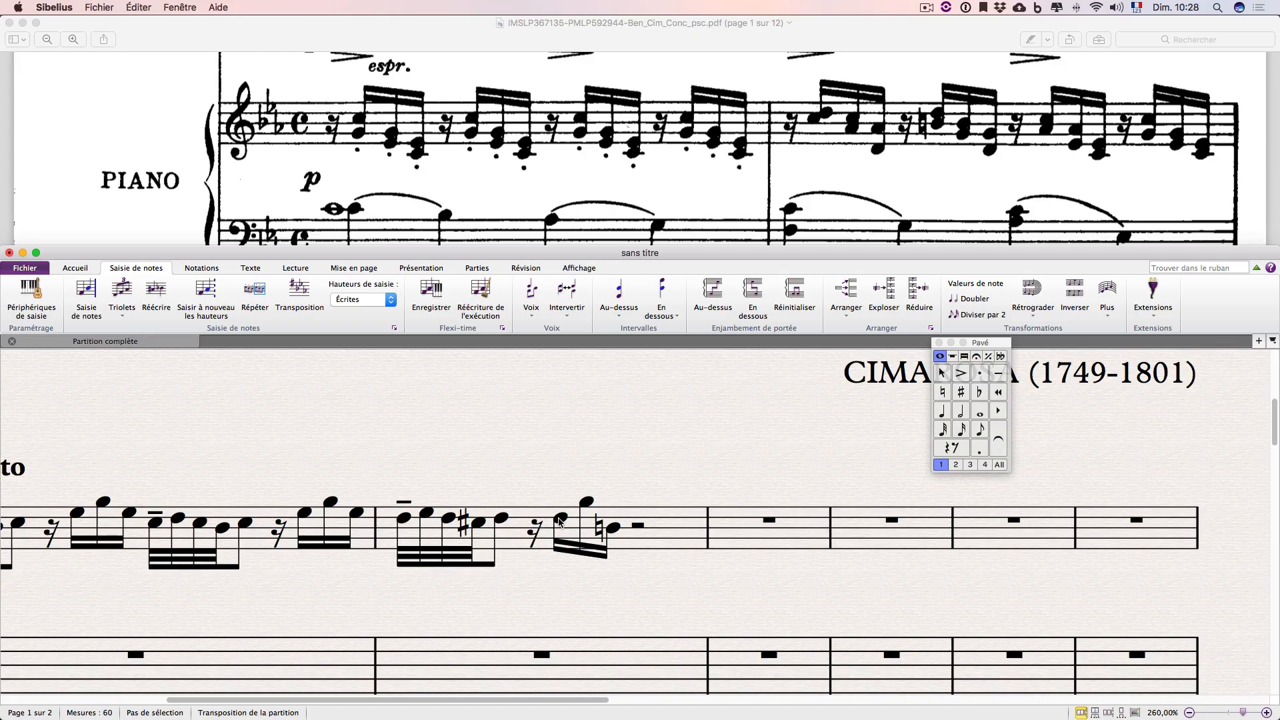
# Shift the sixteenth-note D on beat 2 of bar 2 earlier and later in the bar, and return it to its place after the rest.
pyautogui.click(561, 518)
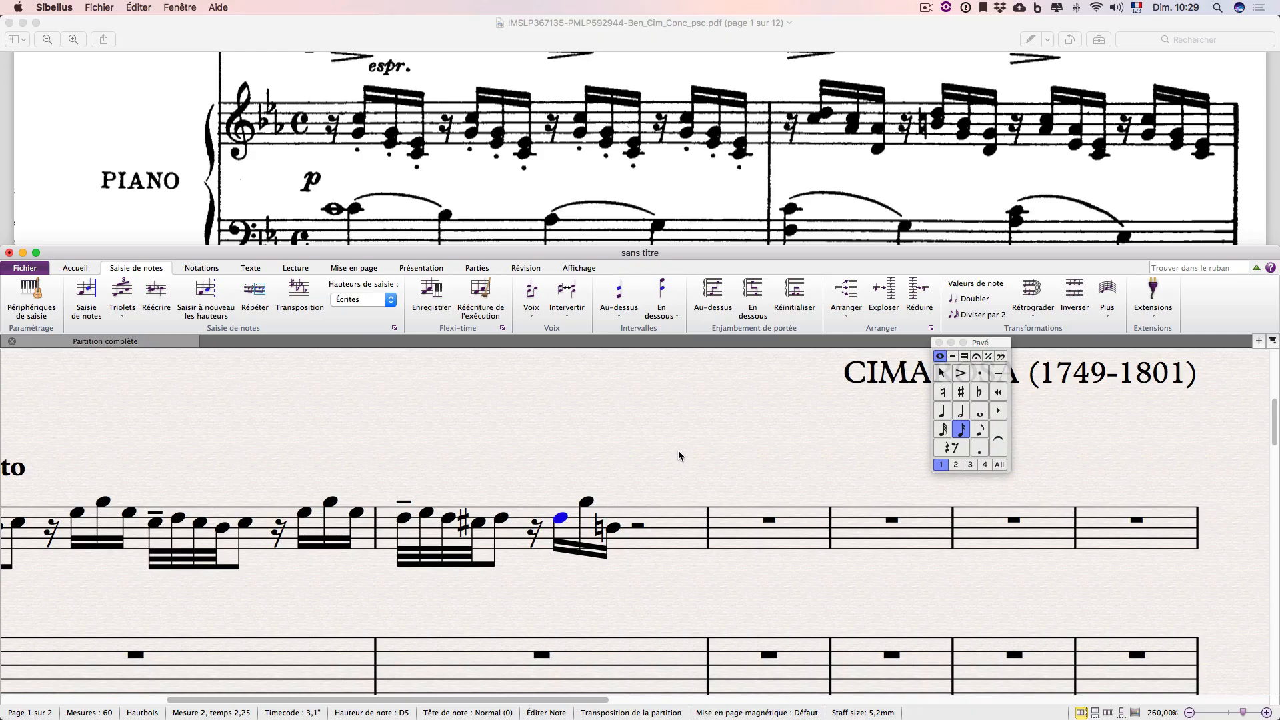
pyautogui.press('alt+super+Left')
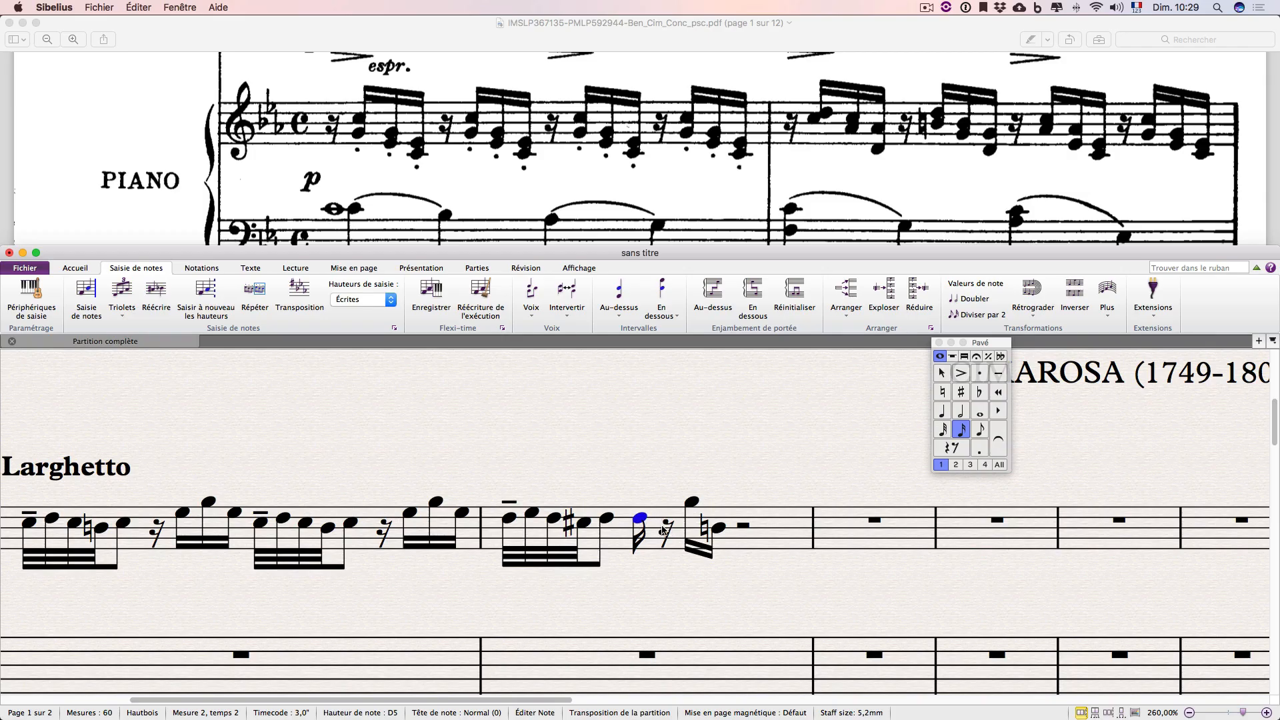
pyautogui.press('alt+super+Right')
pyautogui.press('alt+super+Left')
pyautogui.press('alt+super+Right')
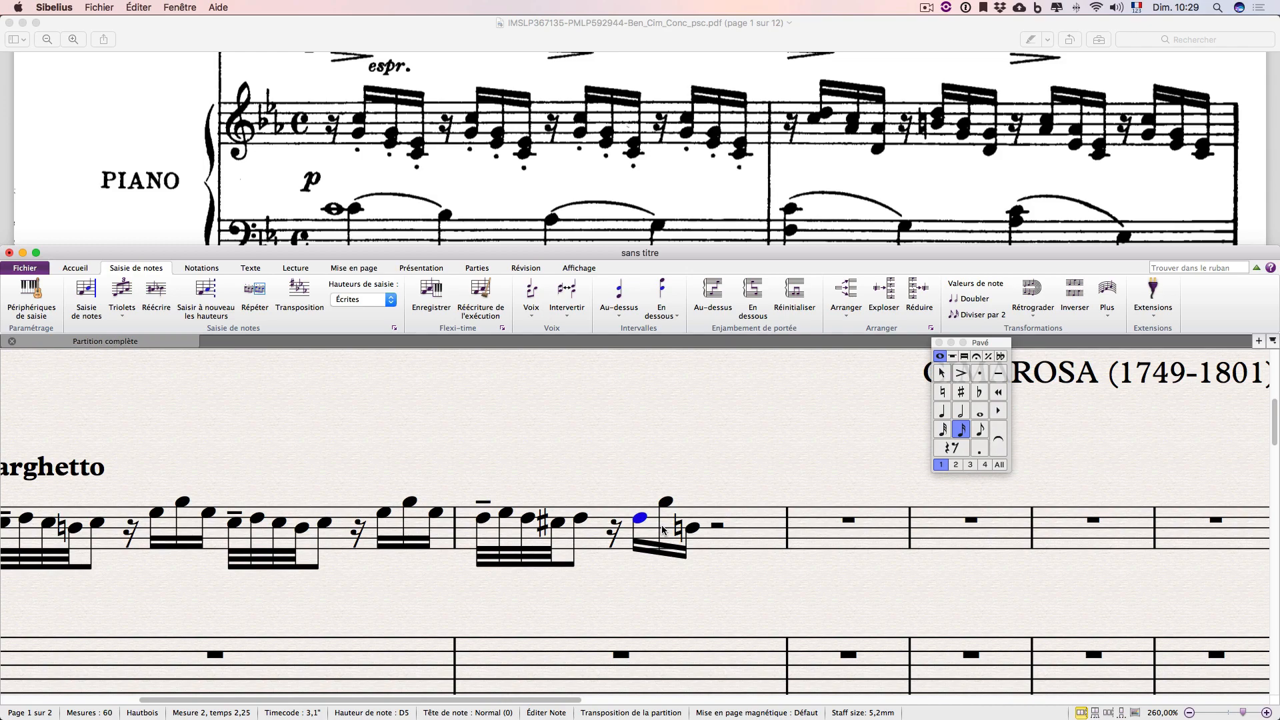
pyautogui.press('alt+super+Right')
pyautogui.press('alt+super+Left')
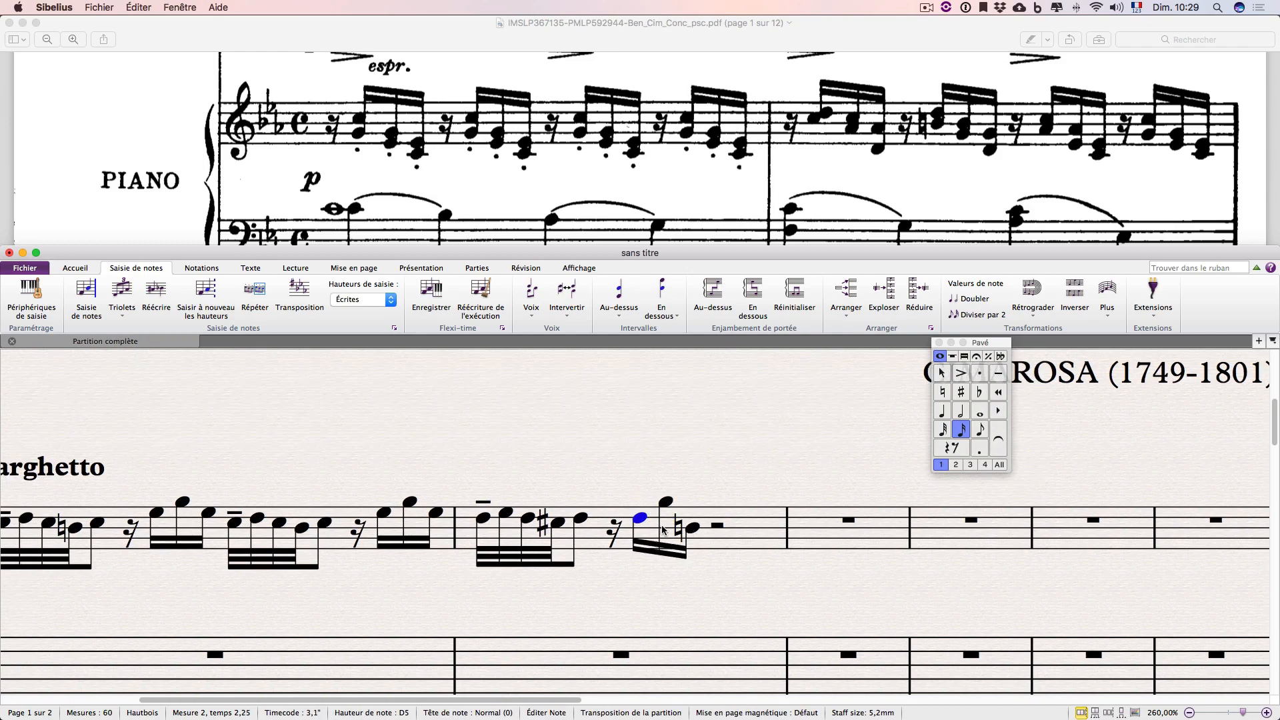